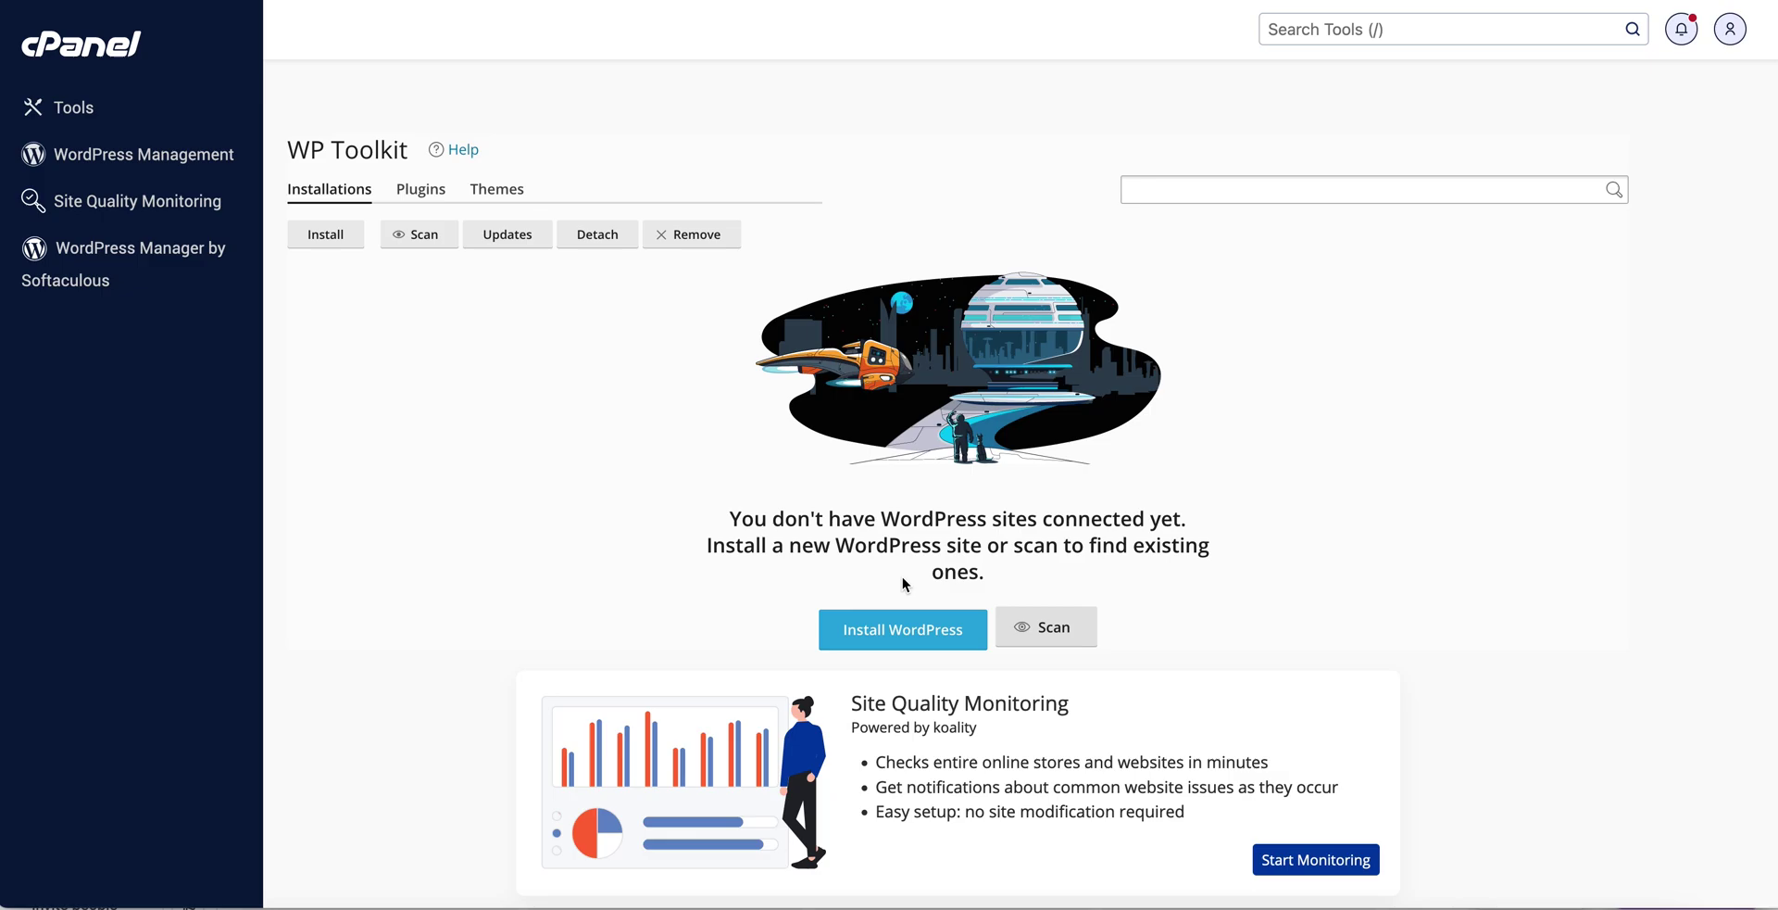
# - Scan for WordPress installations and review the Source 22 card showing outdated WordPress 6.3.2
pyautogui.click(1070, 625)
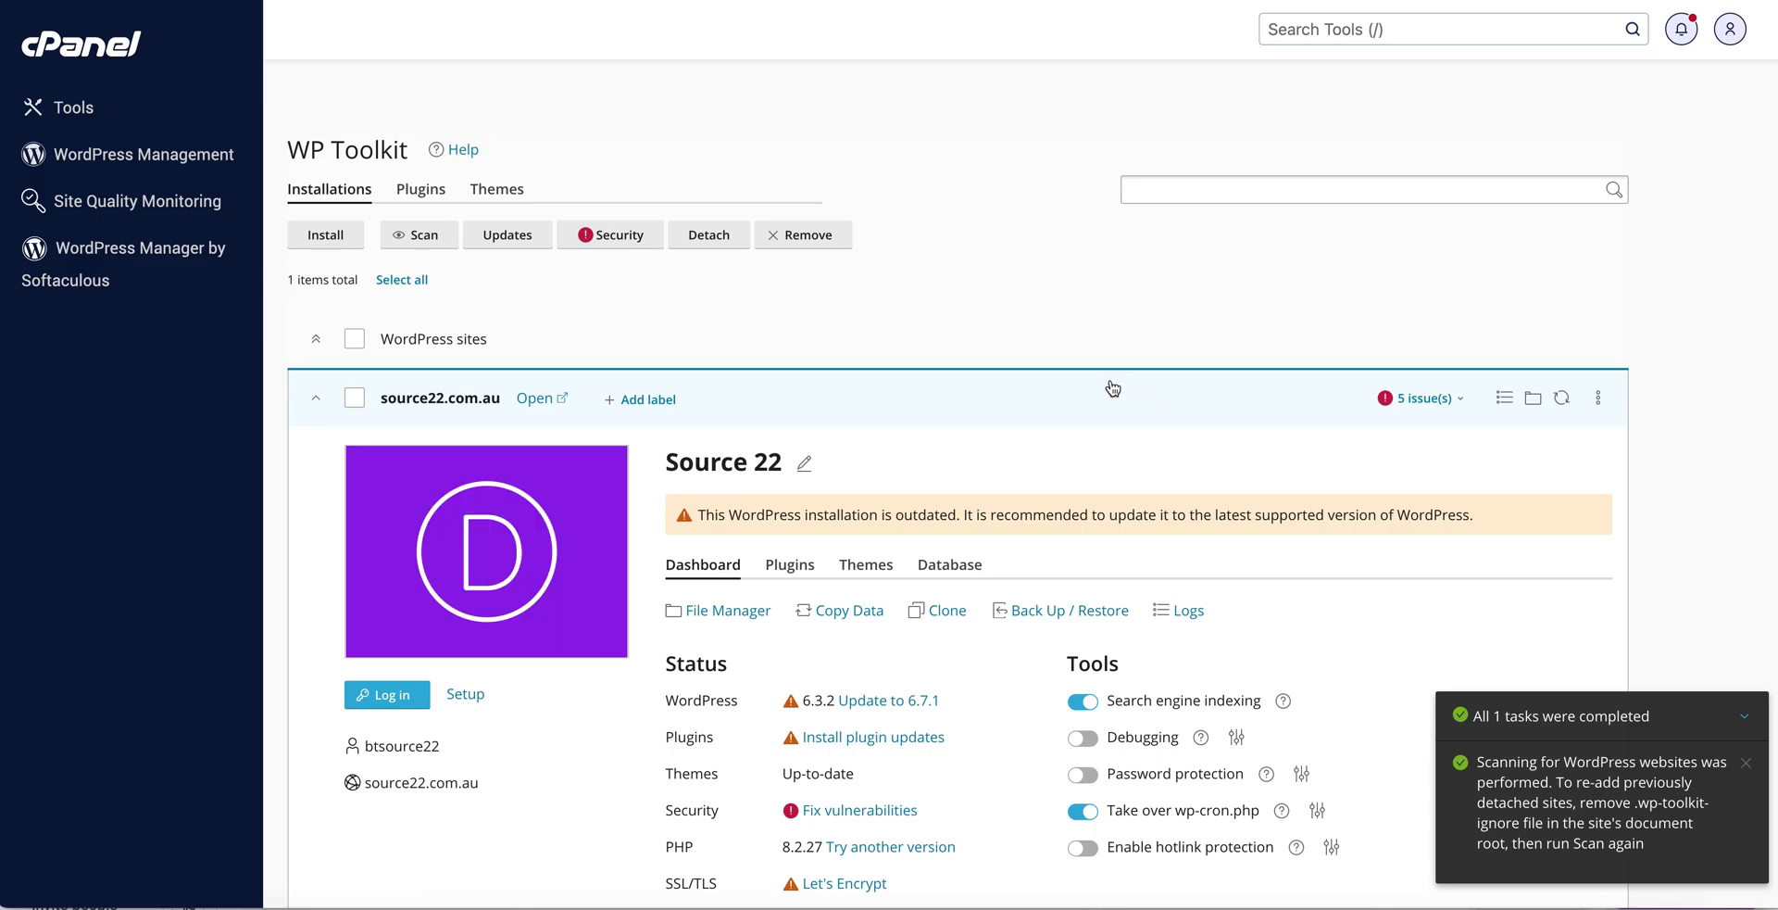
pyautogui.scroll(-1, 1105, 386)
pyautogui.scroll(-3, 1105, 386)
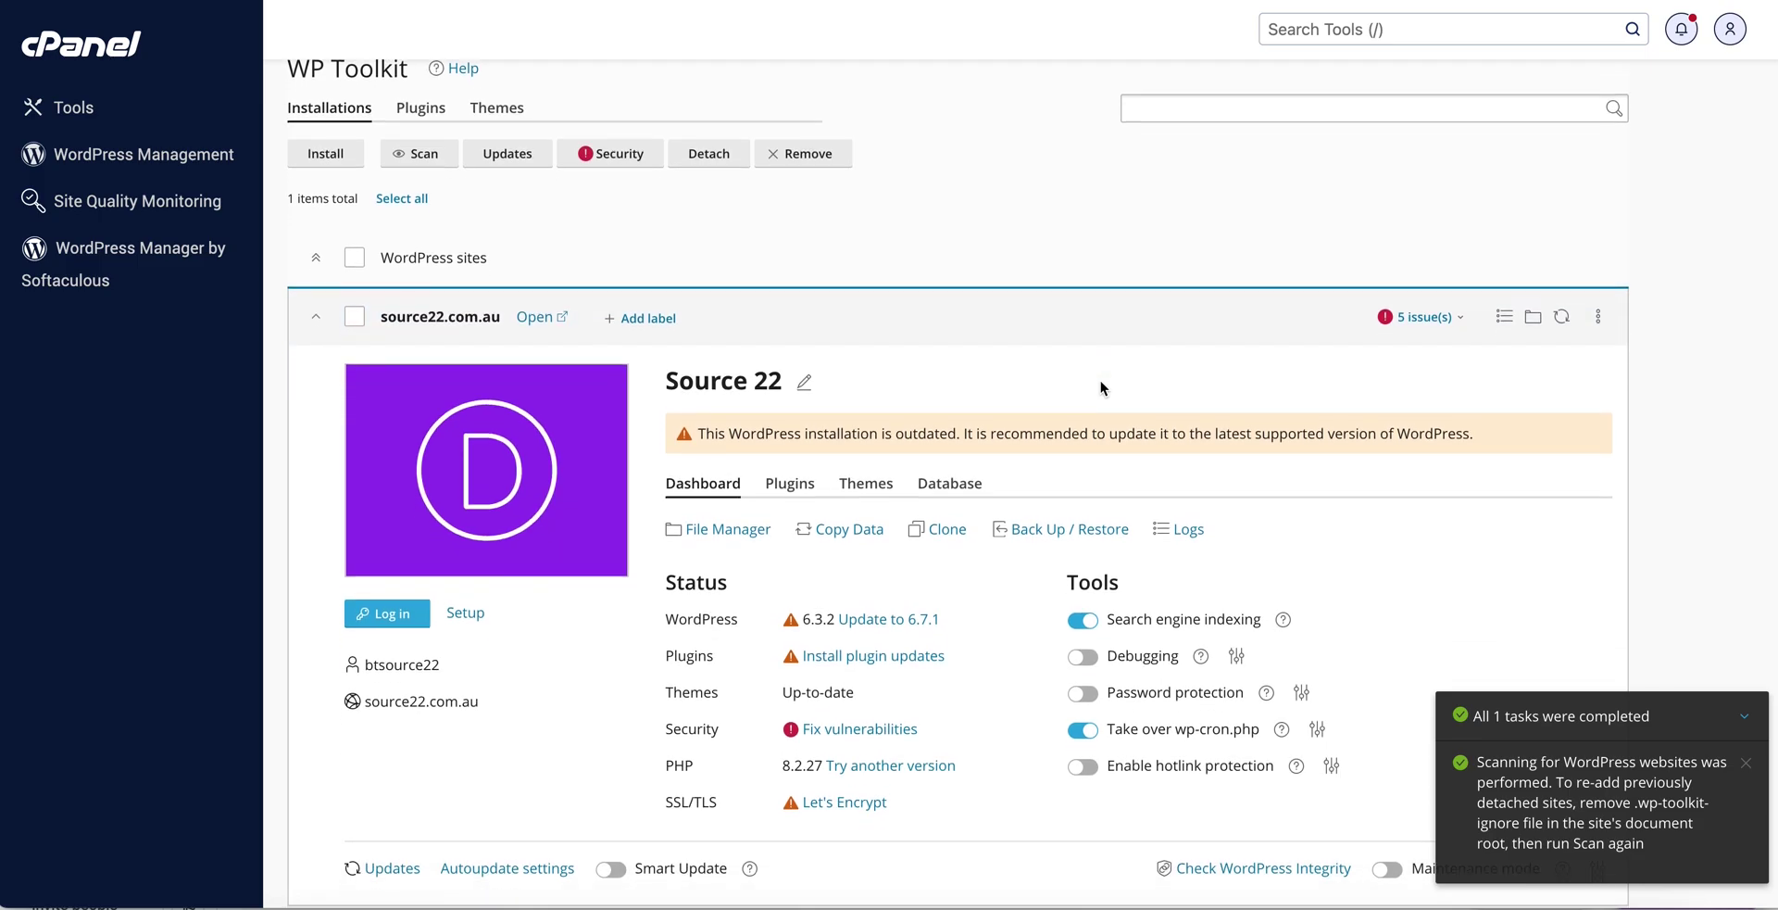
pyautogui.scroll(-2, 1103, 388)
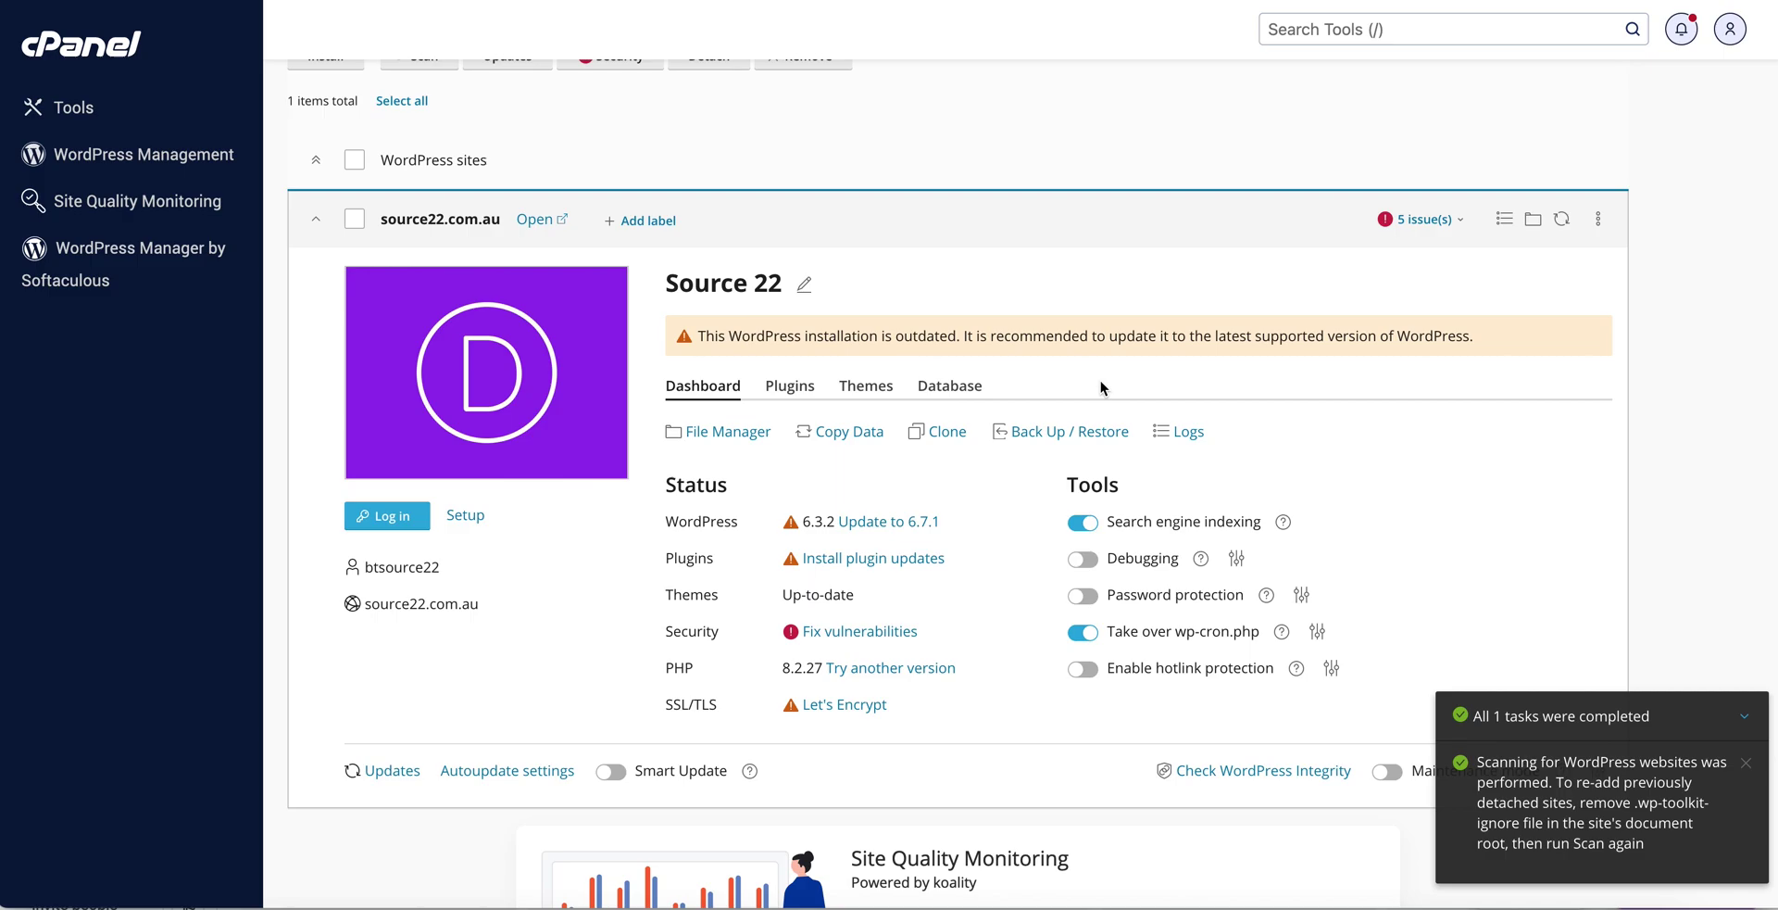
pyautogui.scroll(-1, 1103, 388)
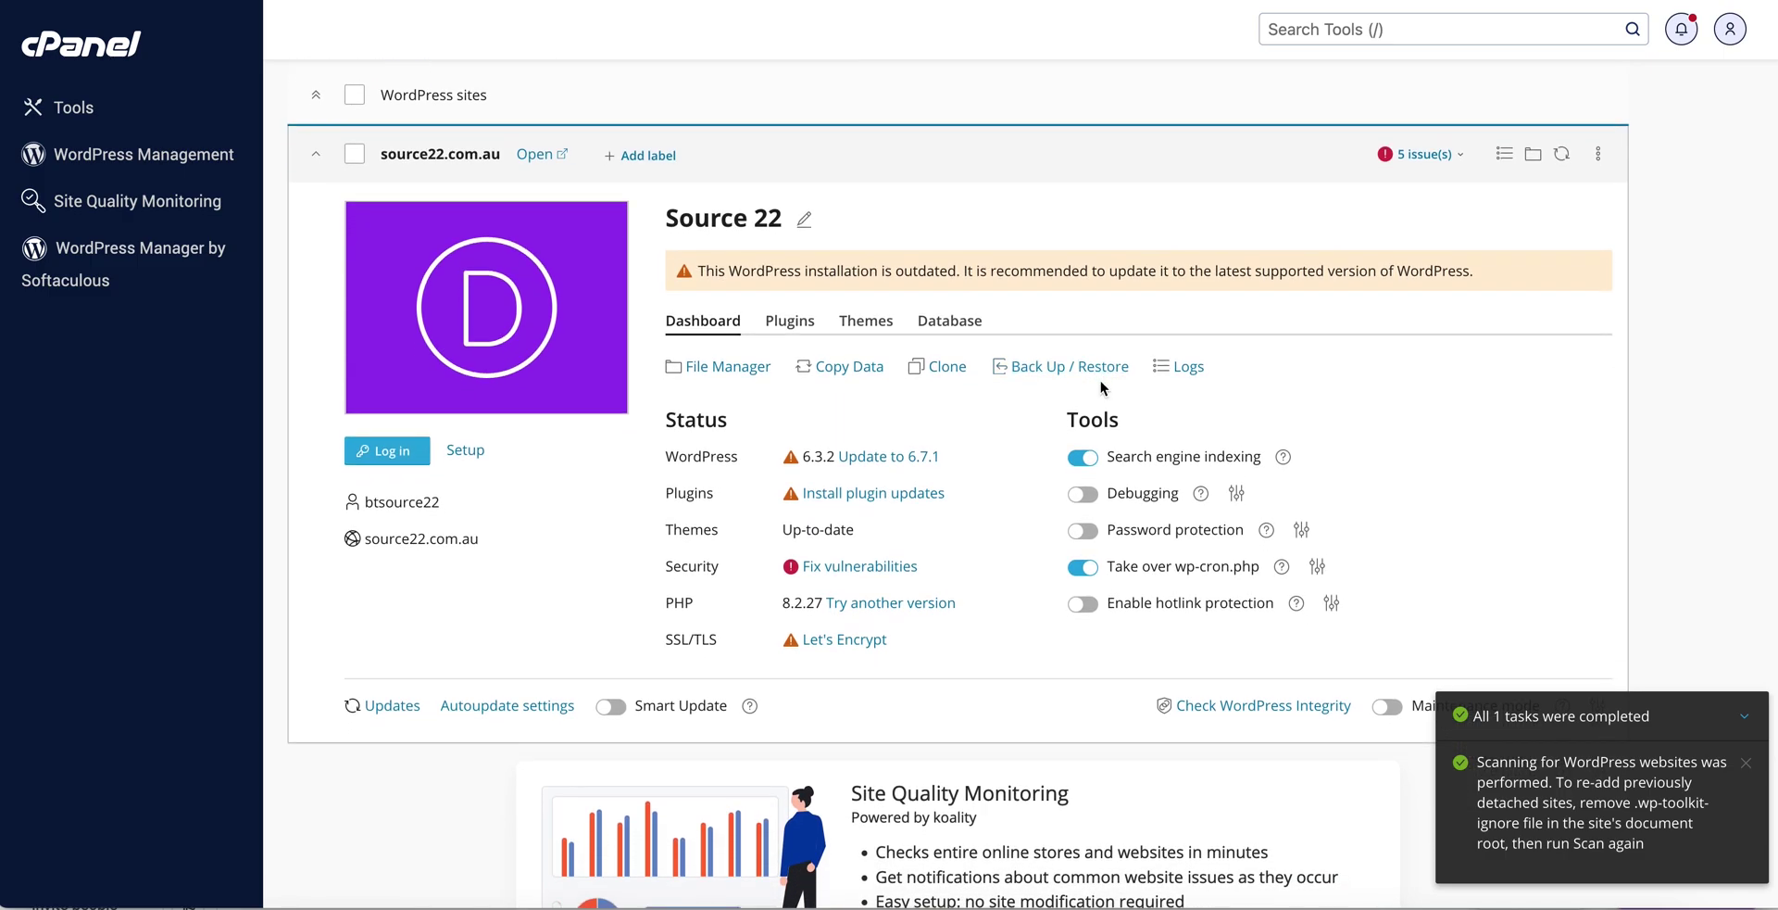
# - Open the Clone Source 22 panel targeting the staging.source22.com.au subdomain
pyautogui.click(952, 371)
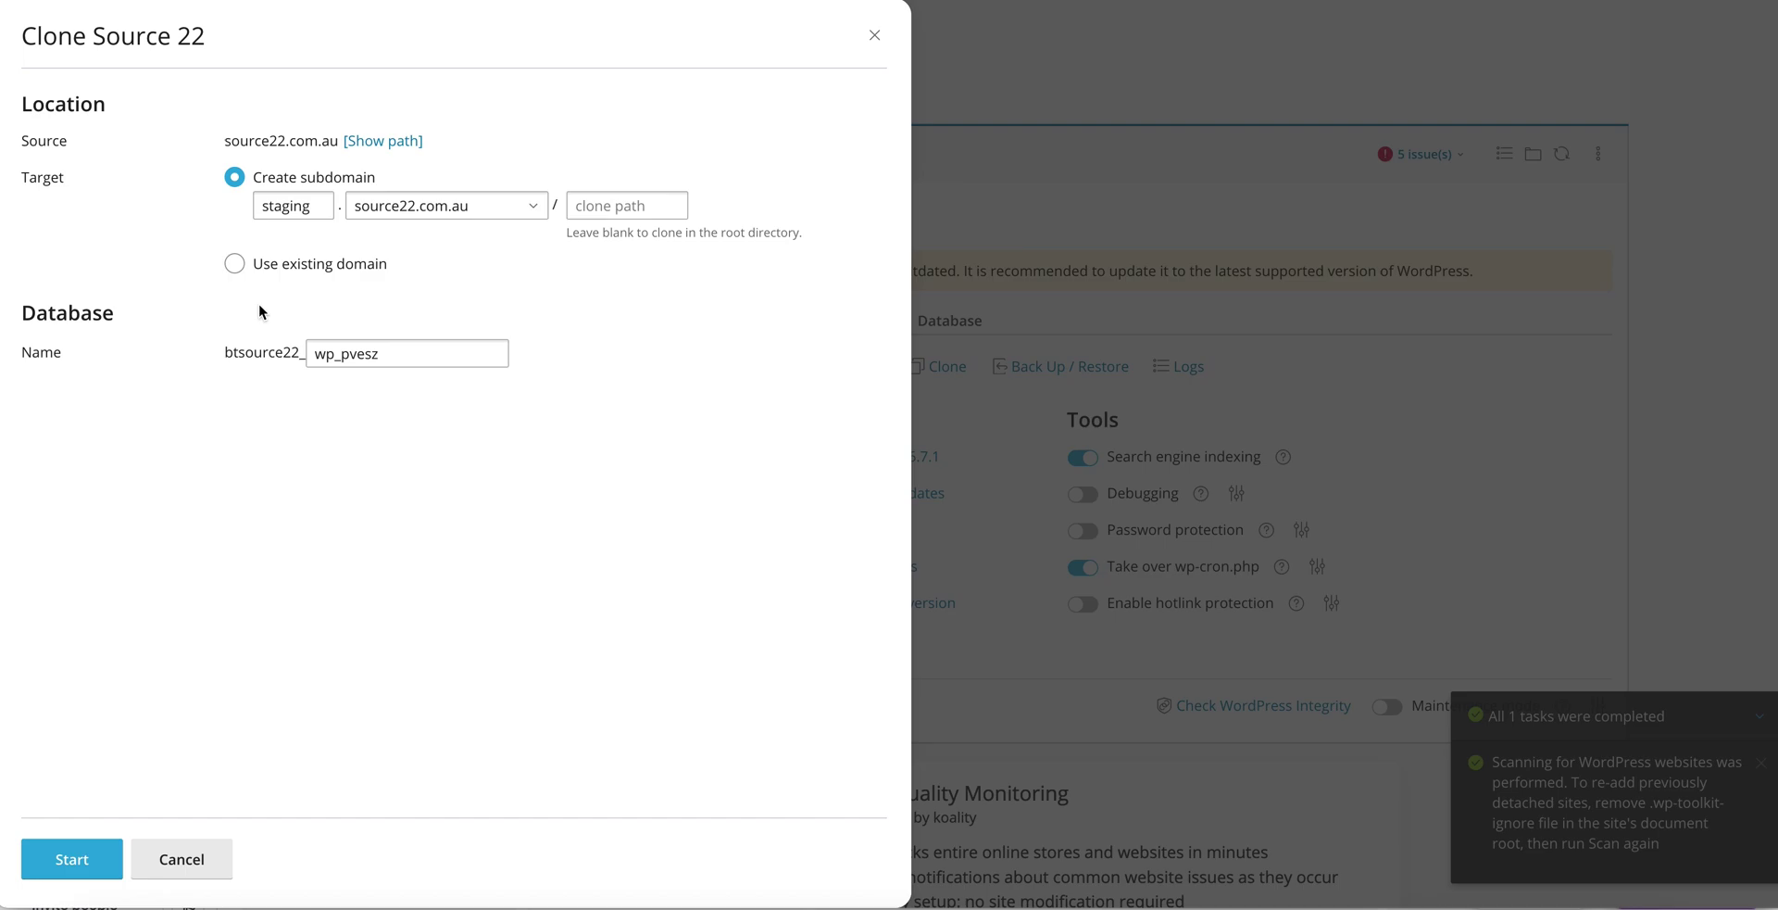
# - Start cloning Source 22 to staging.source22.com.au and let files, database and configuration finish
pyautogui.click(86, 861)
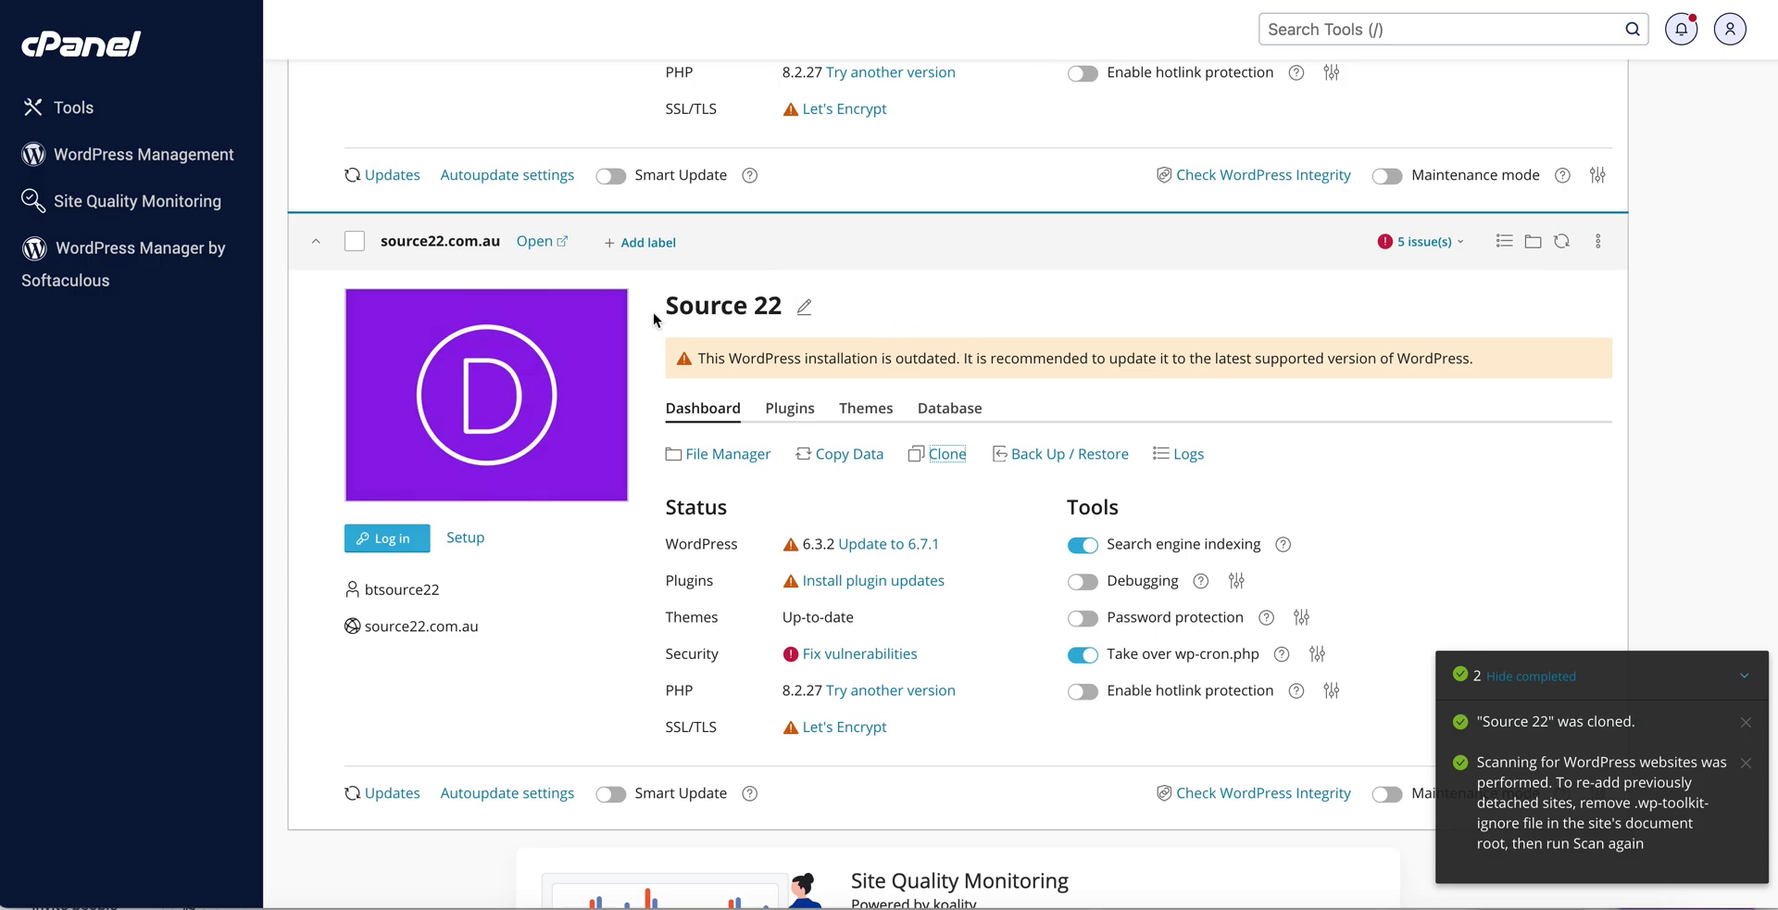
pyautogui.scroll(3, 839, 417)
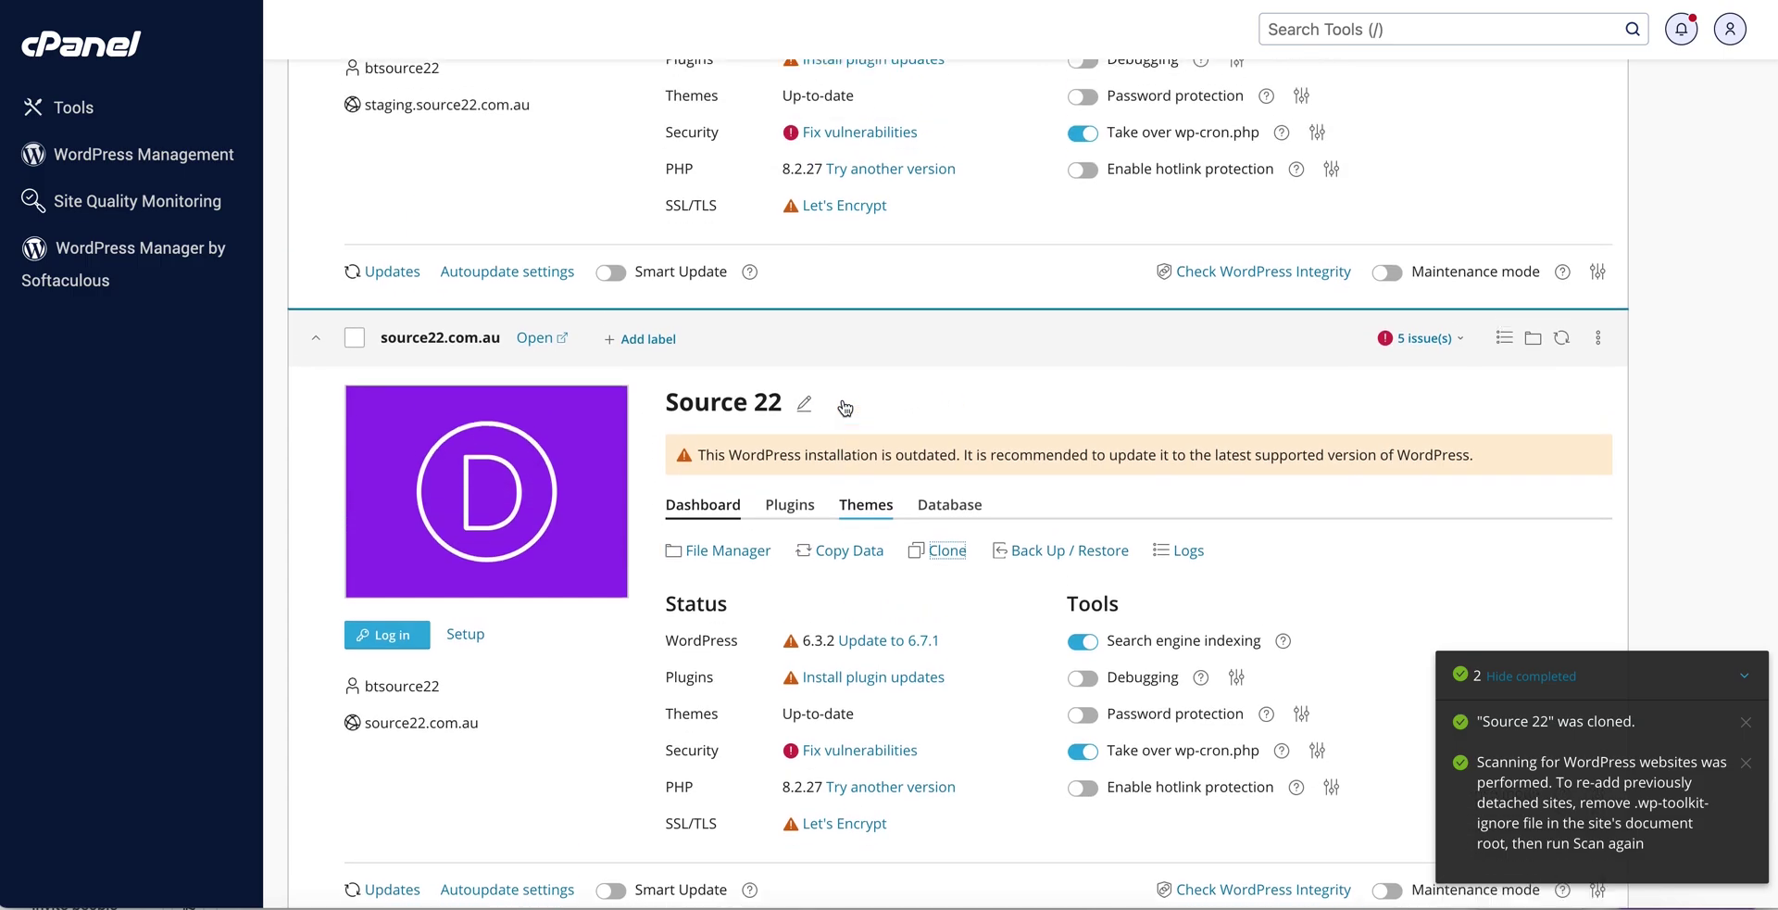
pyautogui.scroll(3, 839, 431)
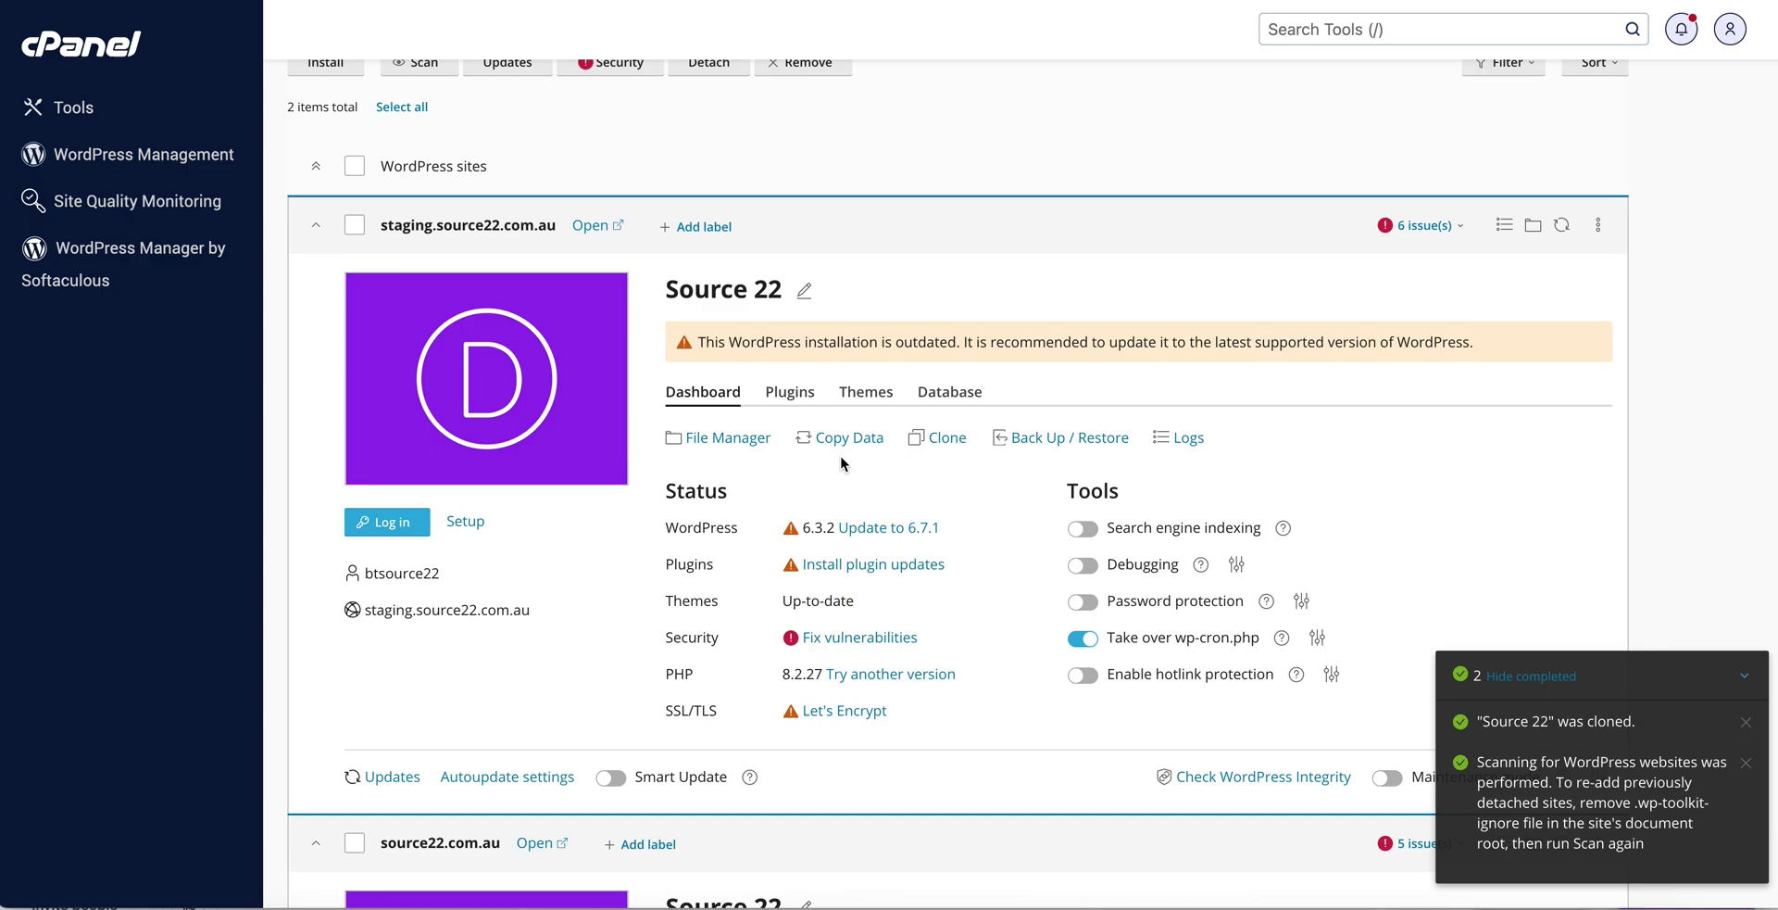
pyautogui.scroll(-1, 841, 458)
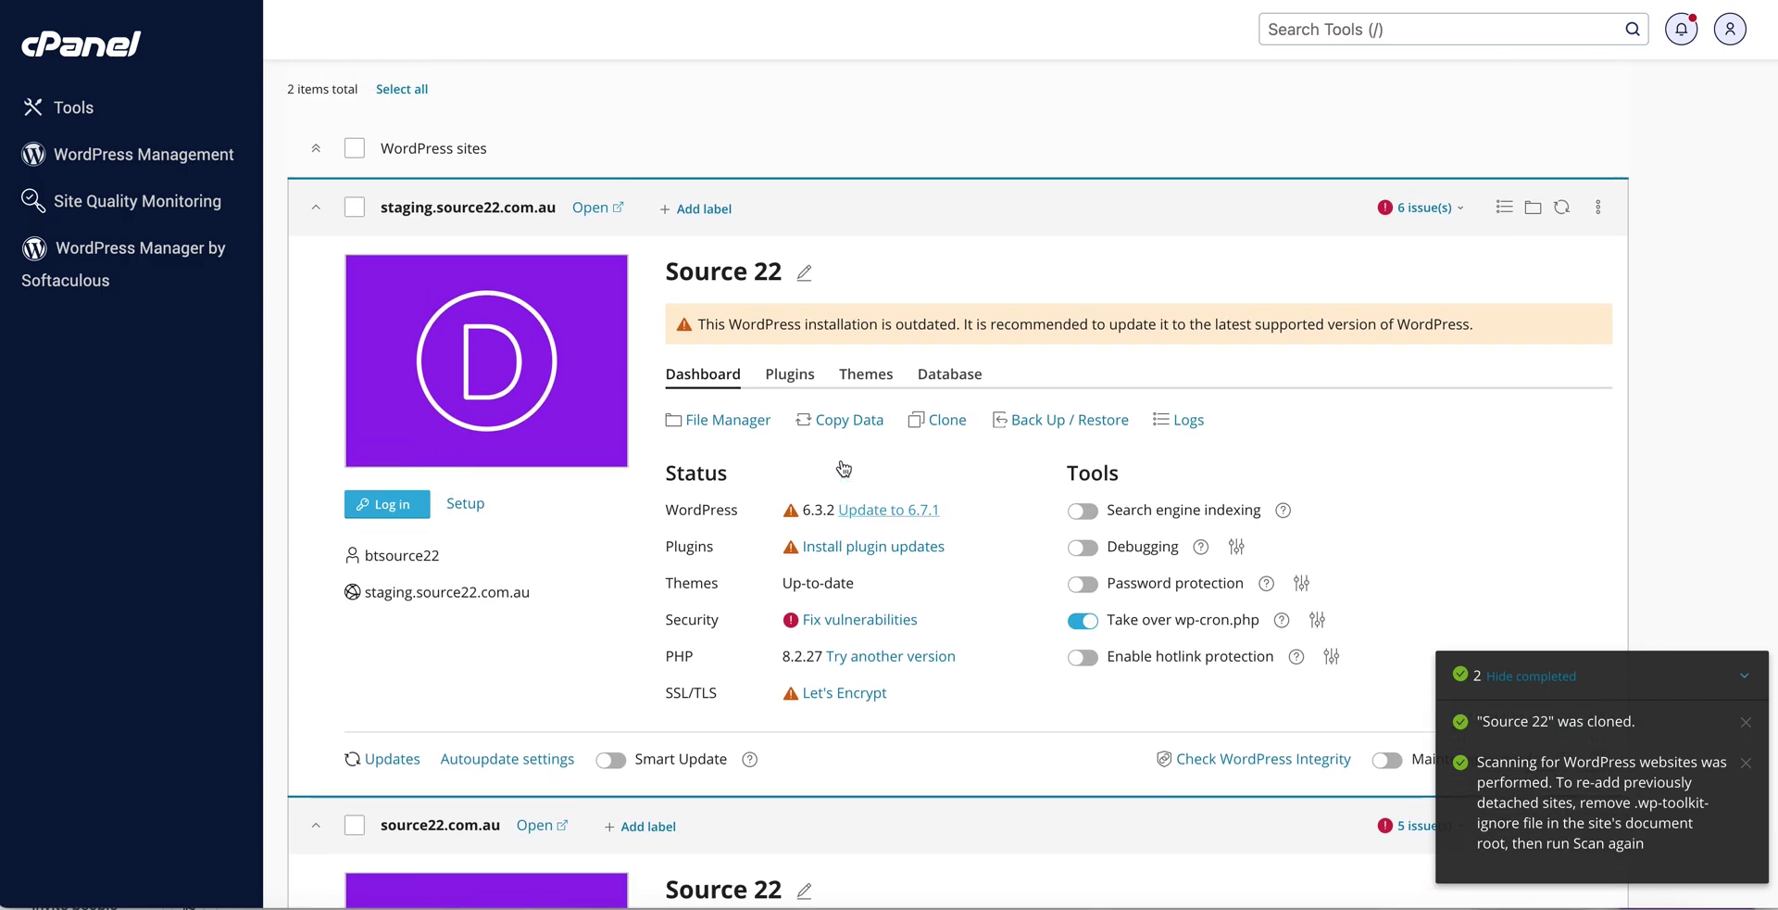
pyautogui.scroll(-3, 602, 556)
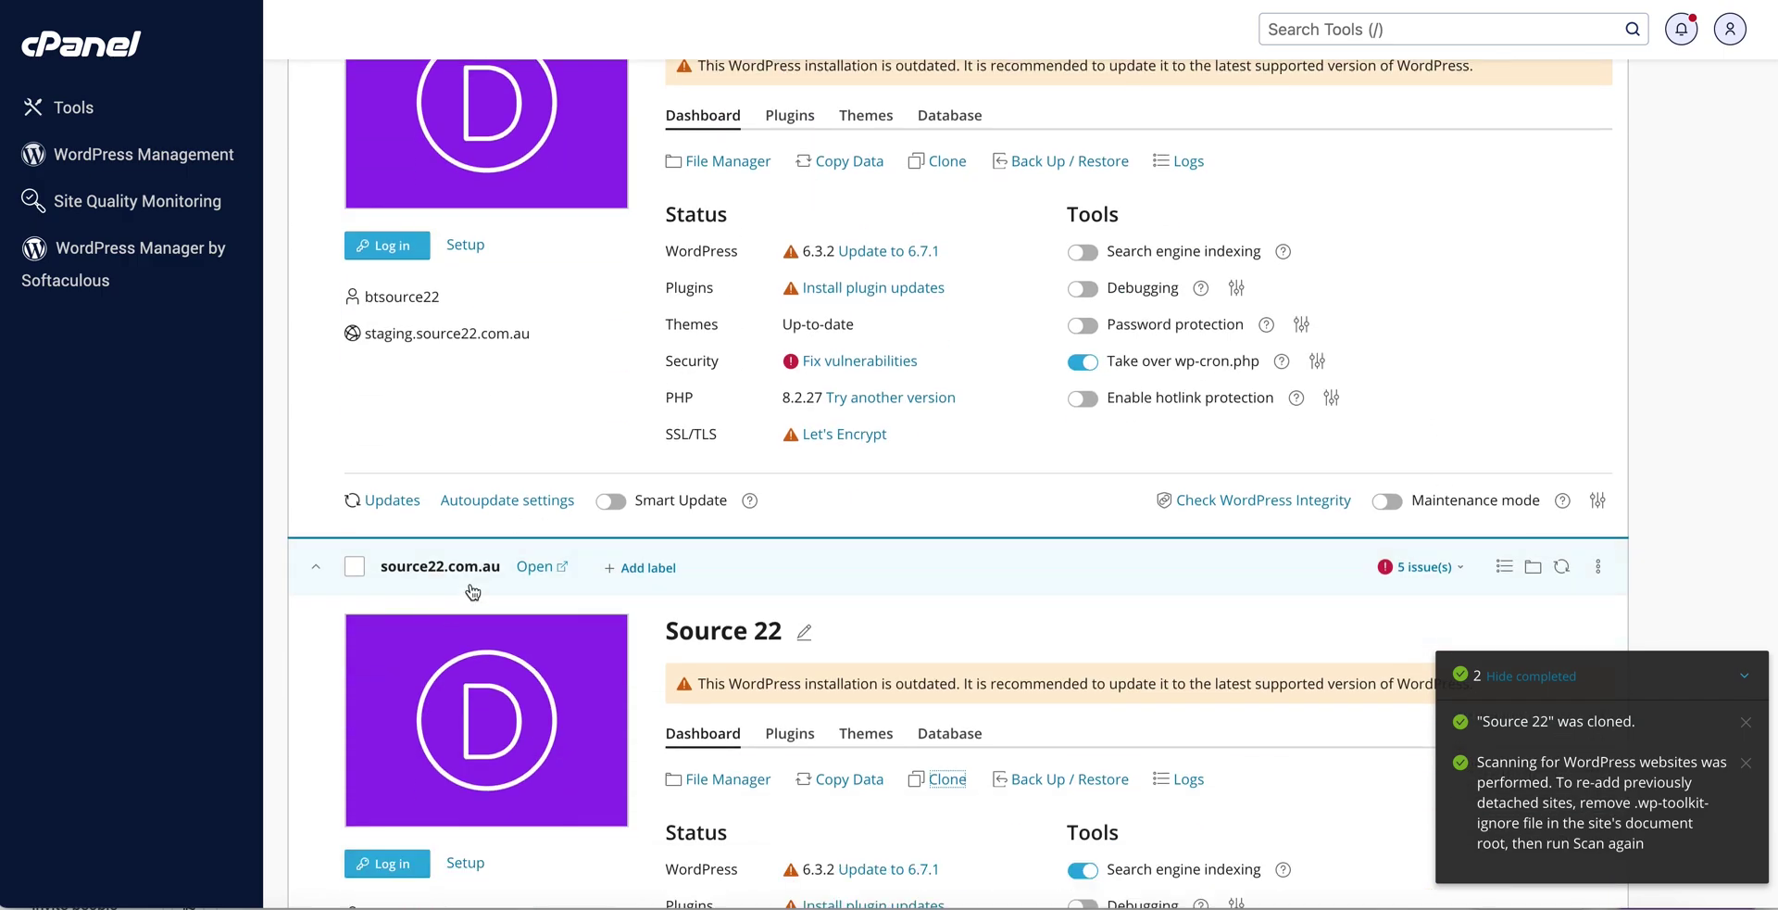
pyautogui.scroll(5, 597, 567)
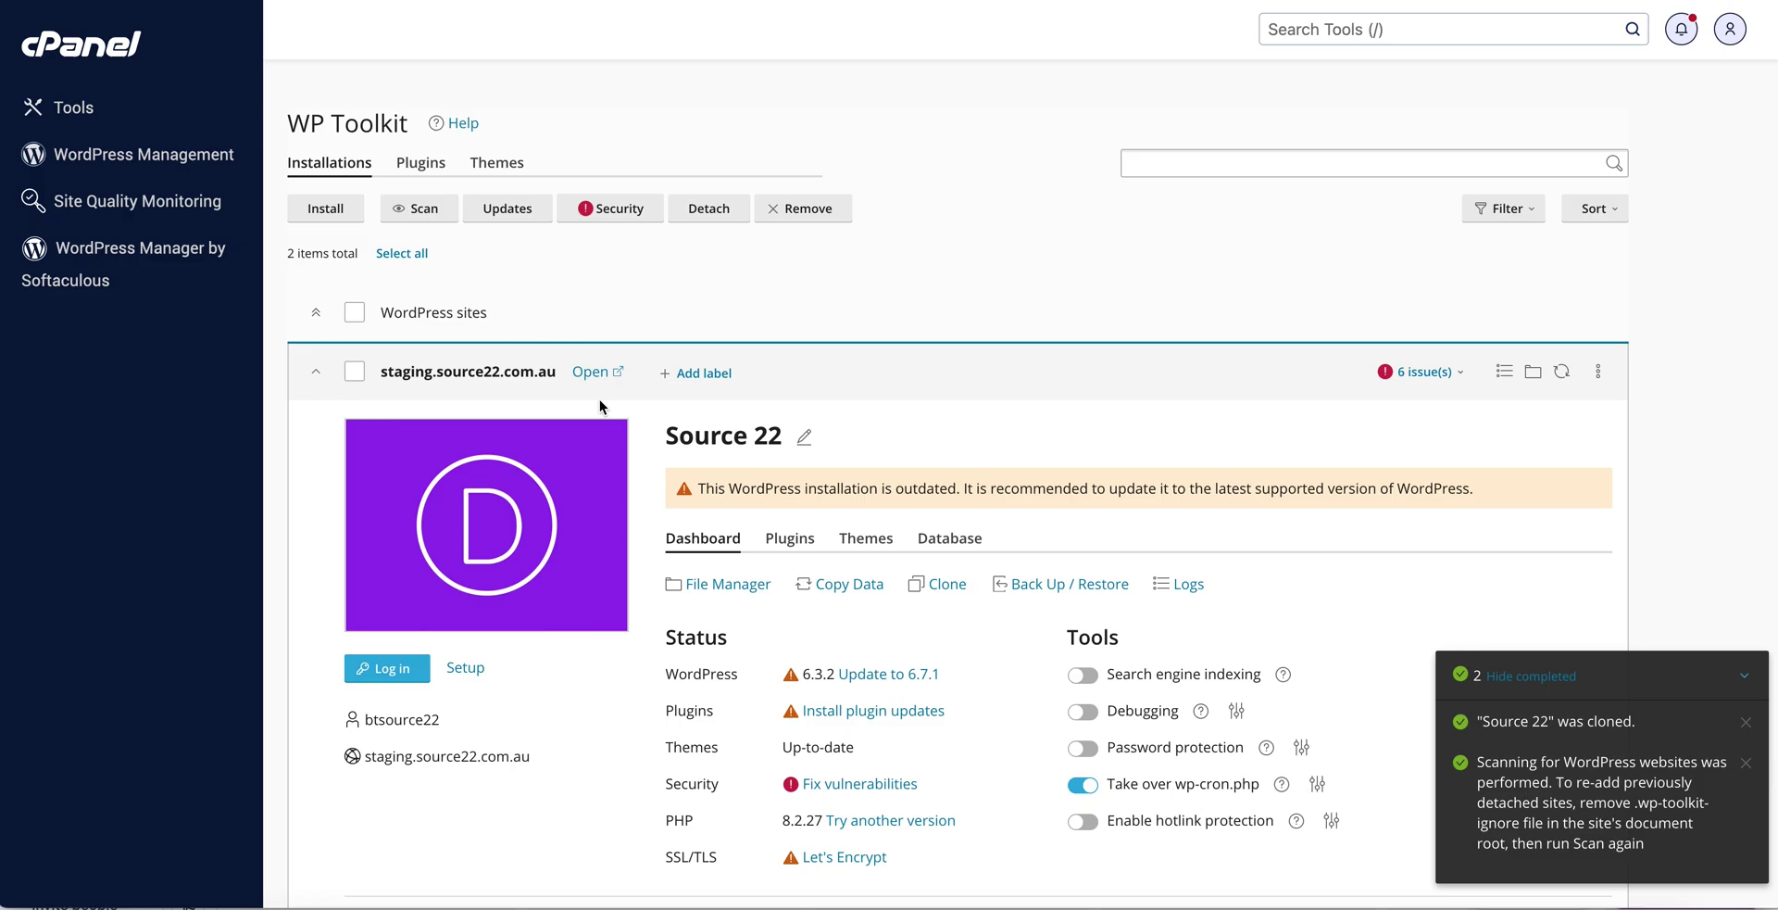
pyautogui.scroll(-2, 599, 398)
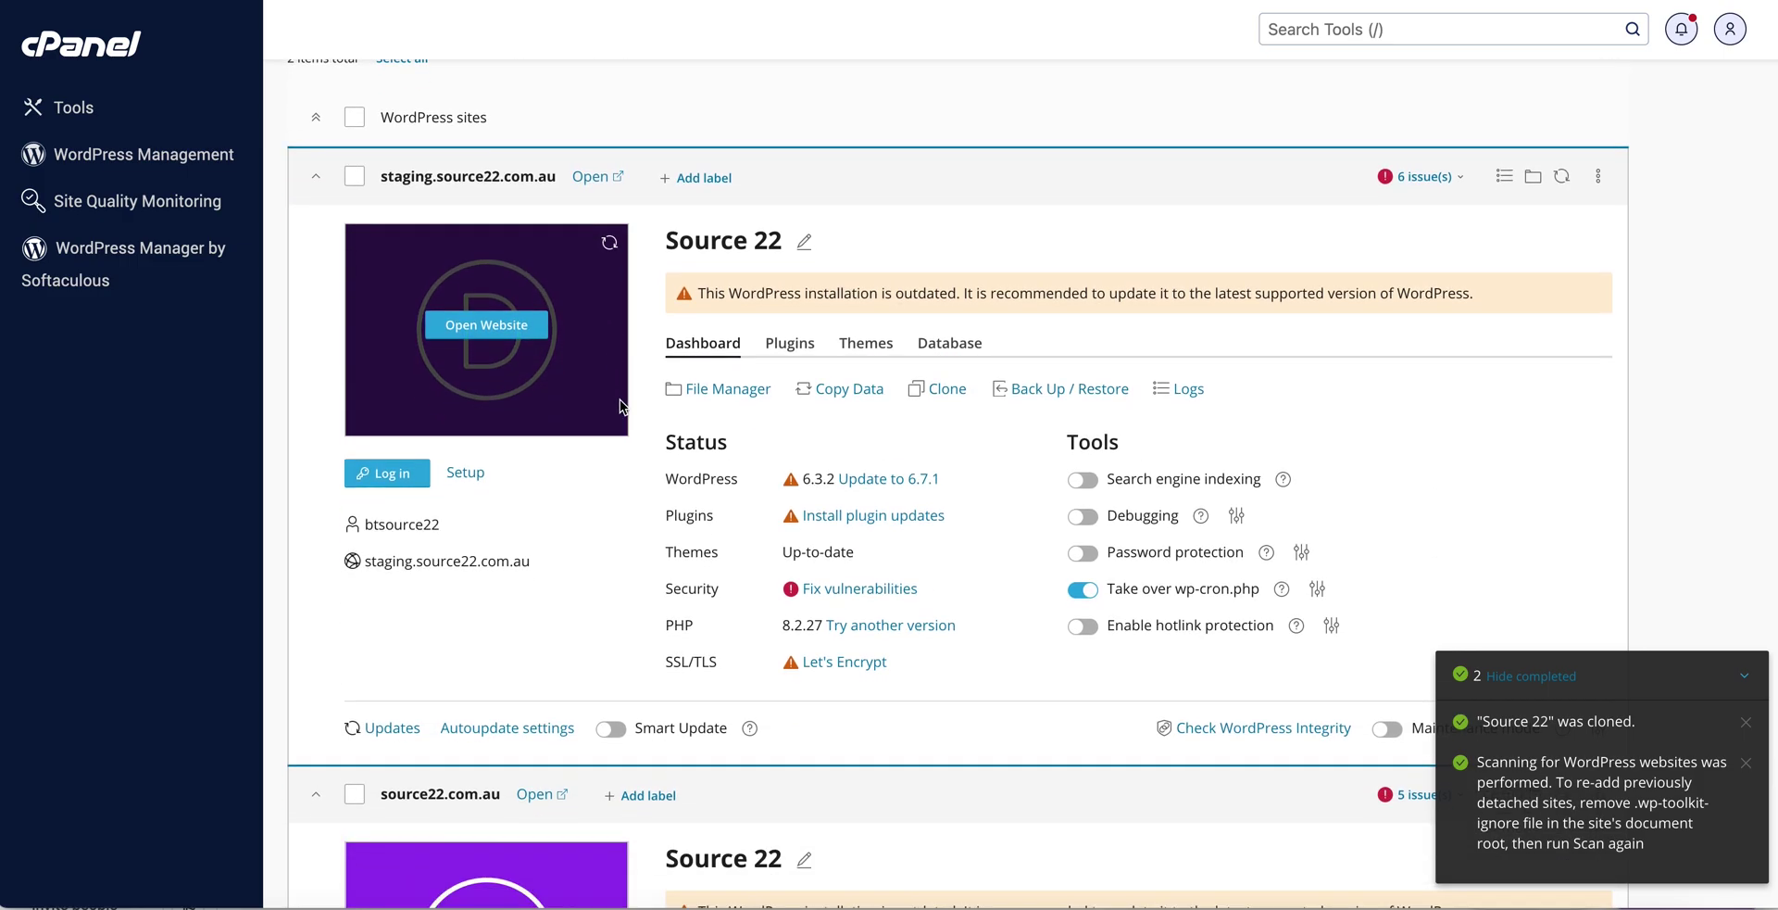
pyautogui.scroll(-1, 620, 406)
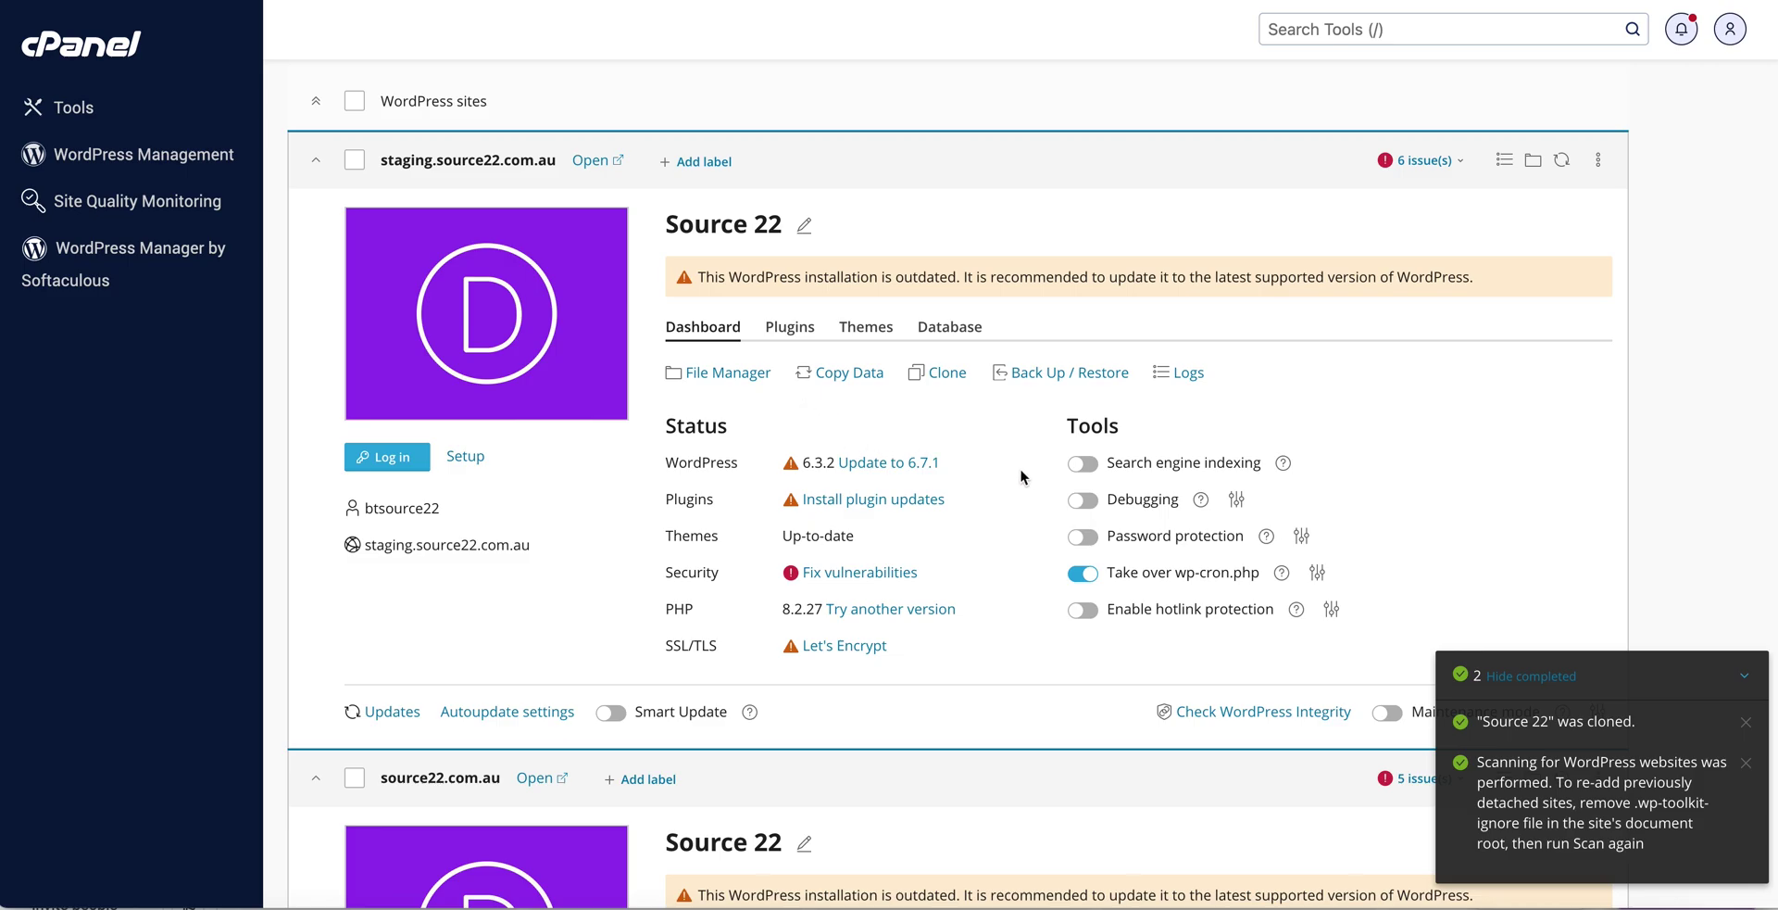
pyautogui.scroll(-3, 1020, 470)
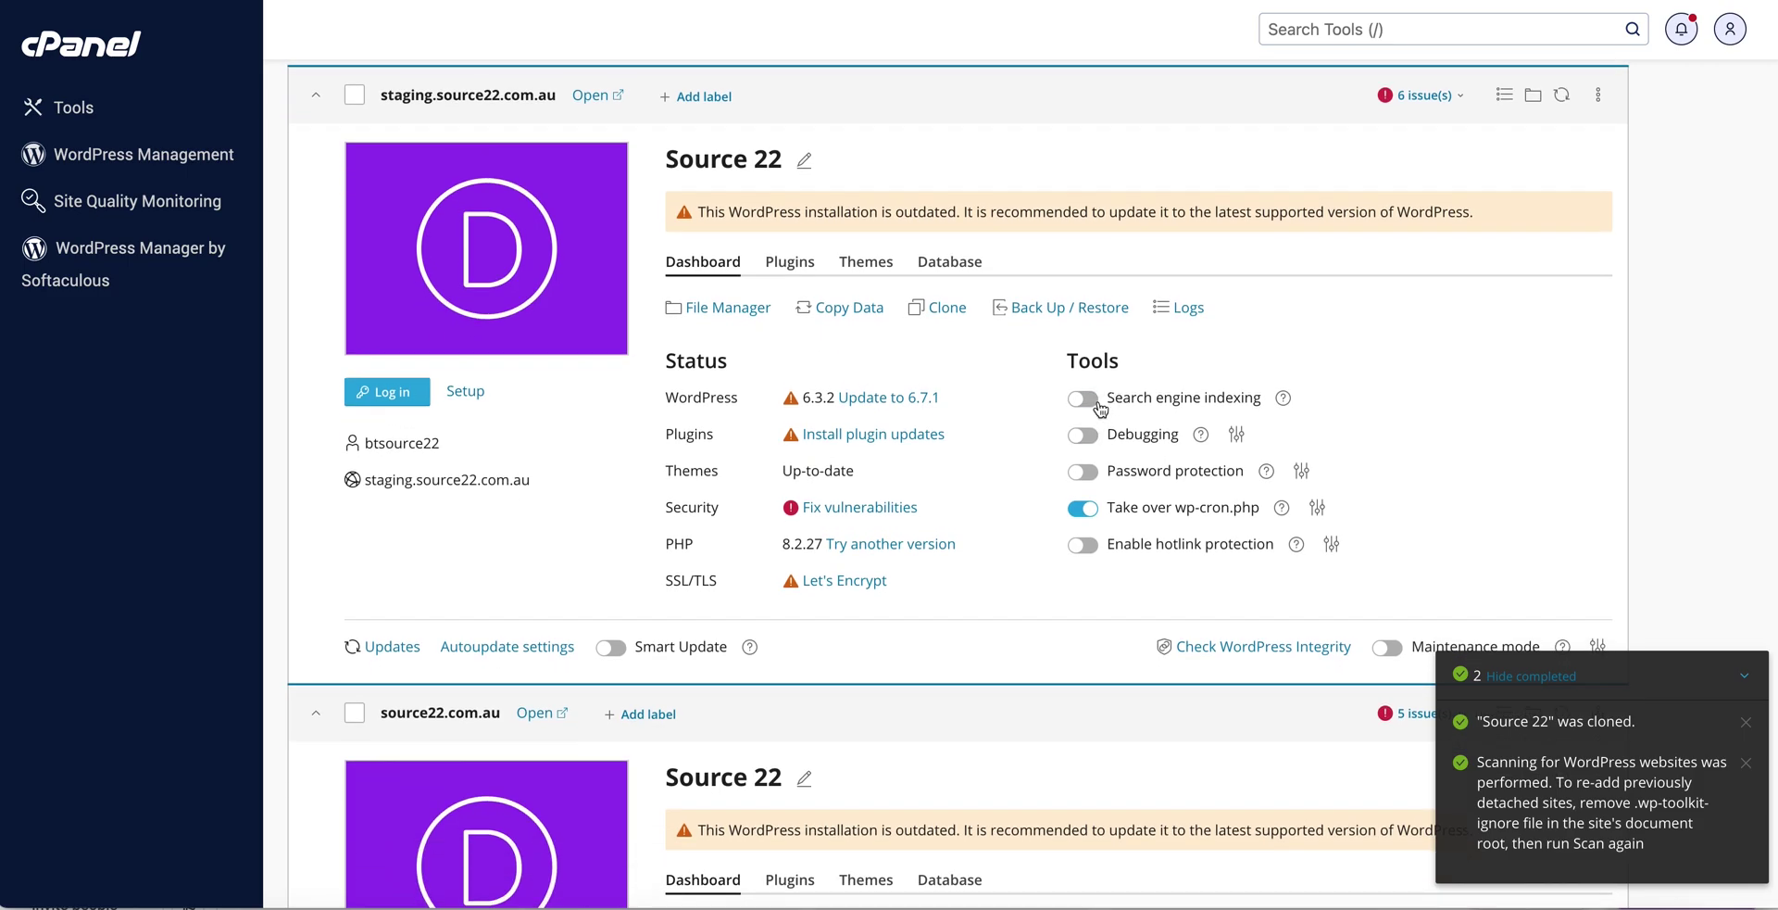
pyautogui.scroll(-1, 1102, 408)
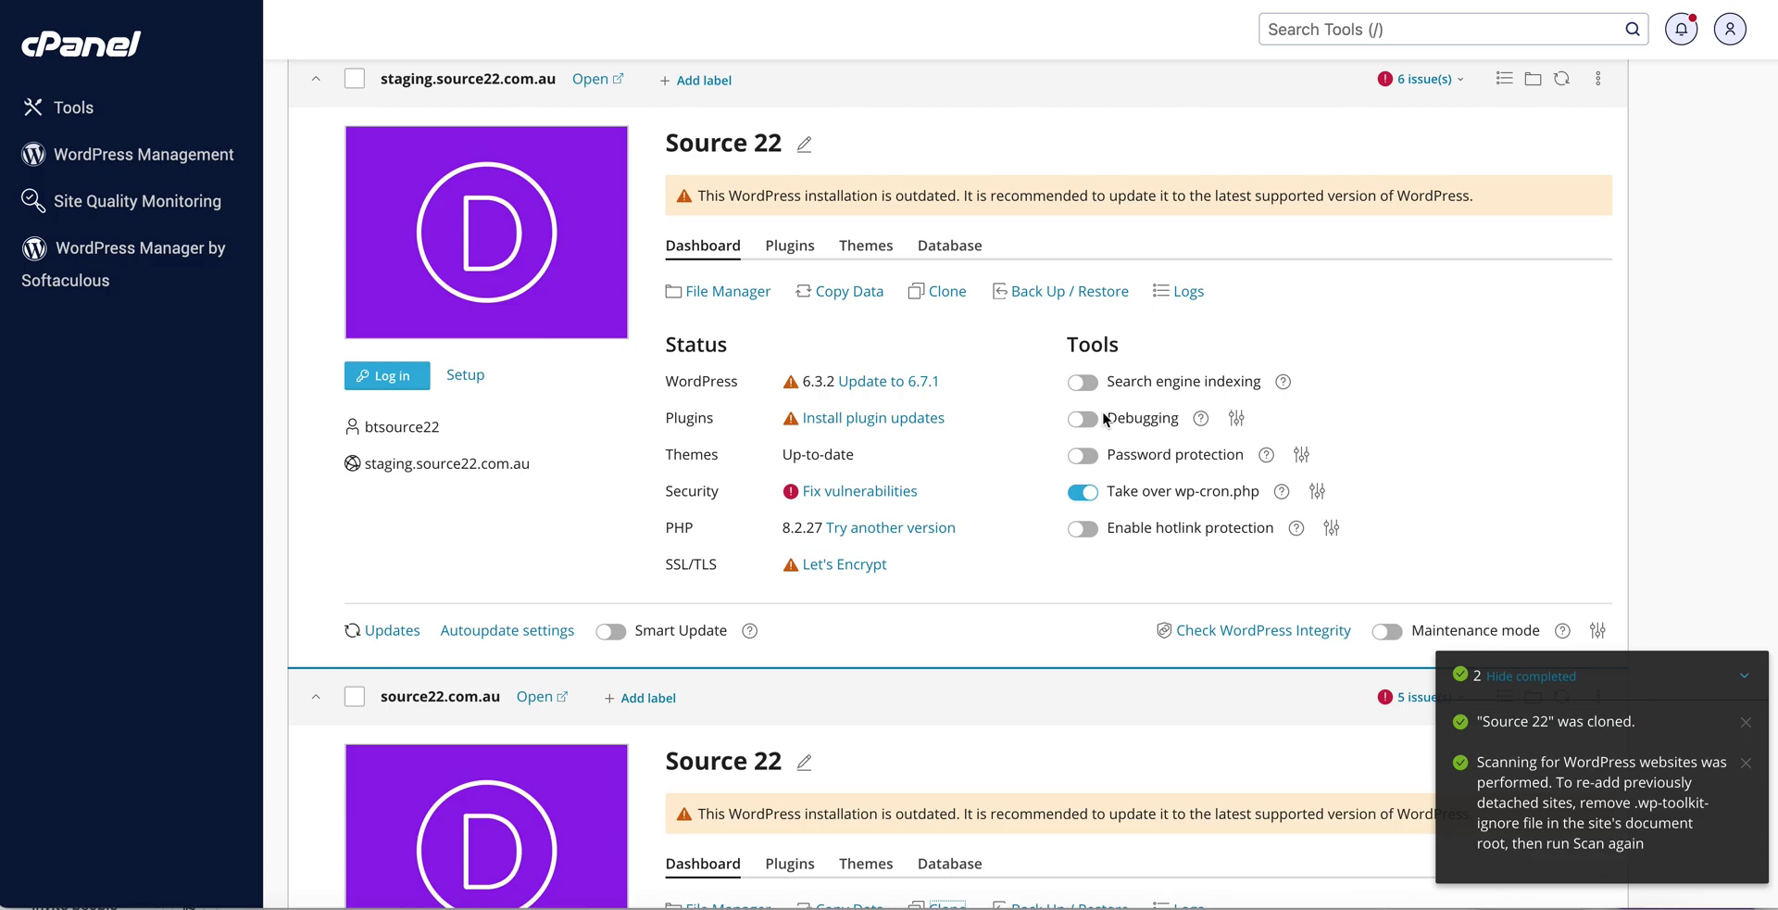
# - Review the Search engine indexing help, then switch on Debugging and Password protection for staging.source22.com.au
pyautogui.click(1284, 382)
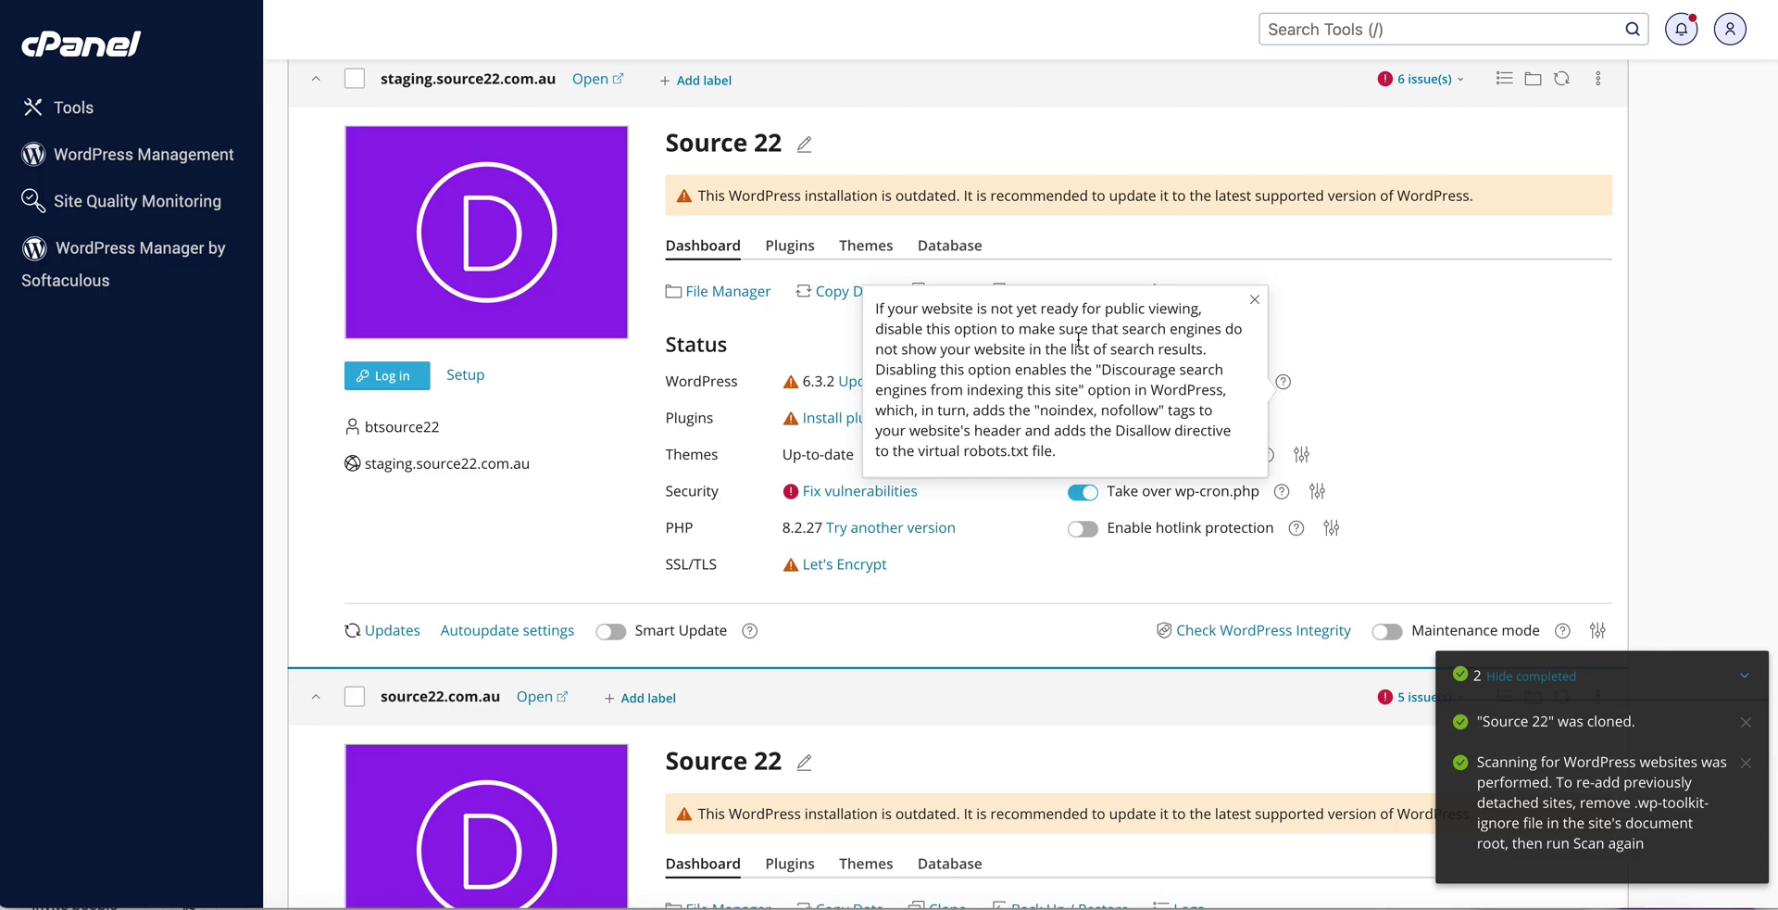
pyautogui.click(1255, 300)
pyautogui.scroll(1, 1358, 363)
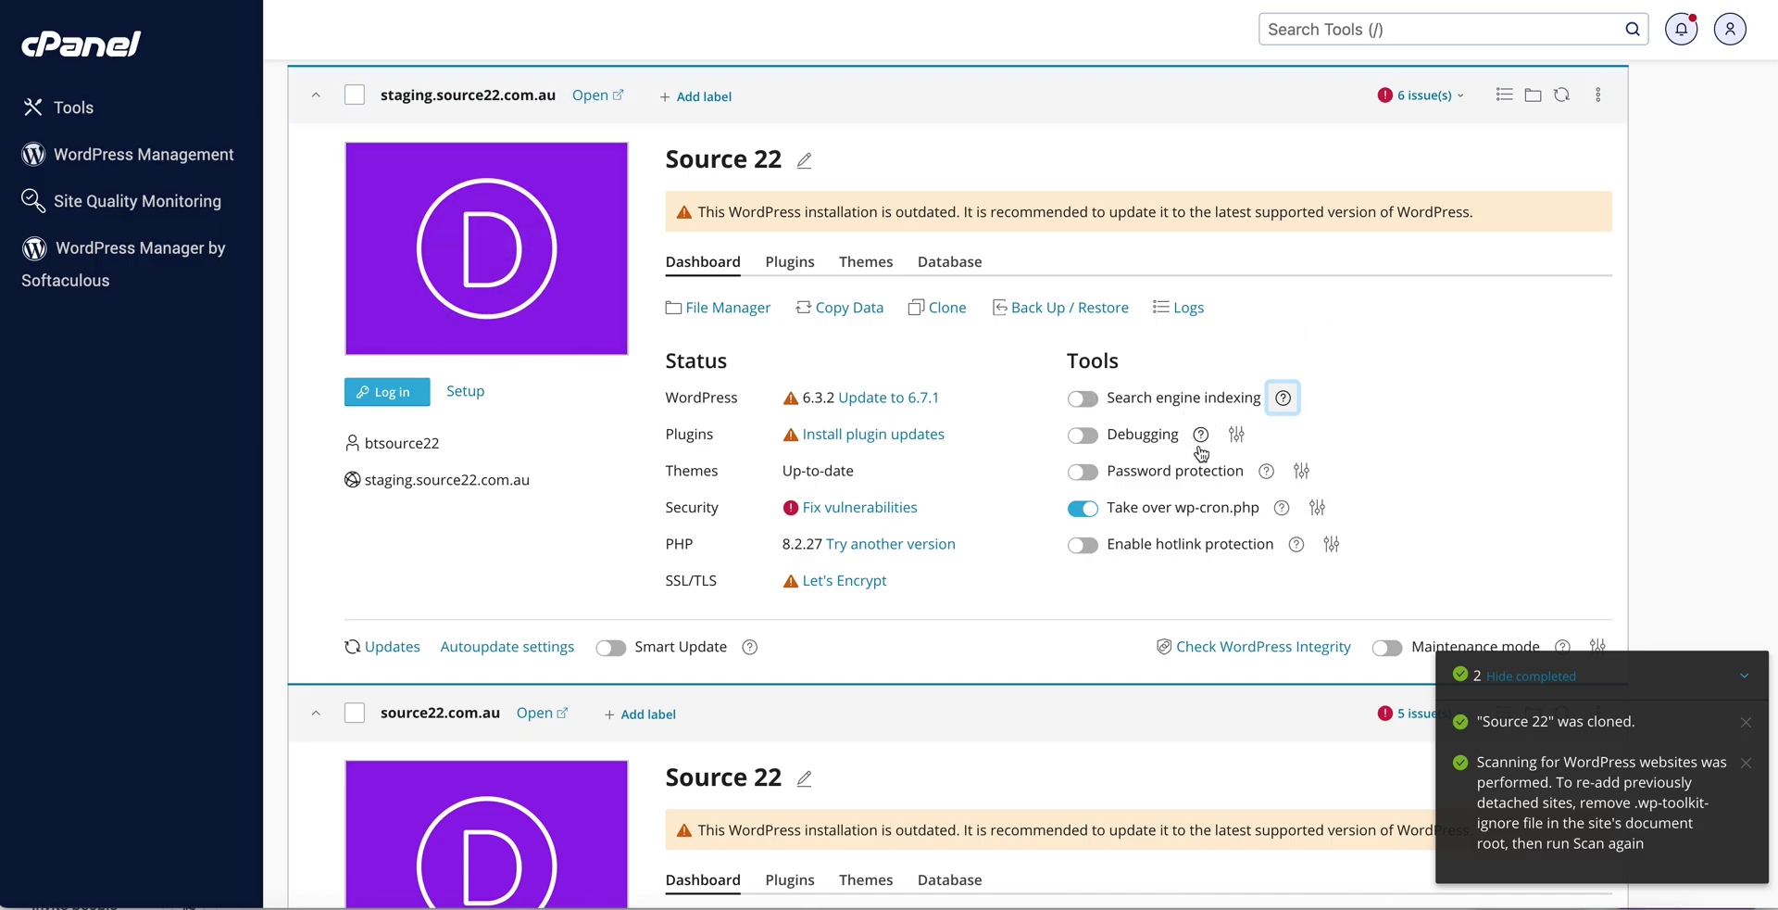
pyautogui.click(1082, 434)
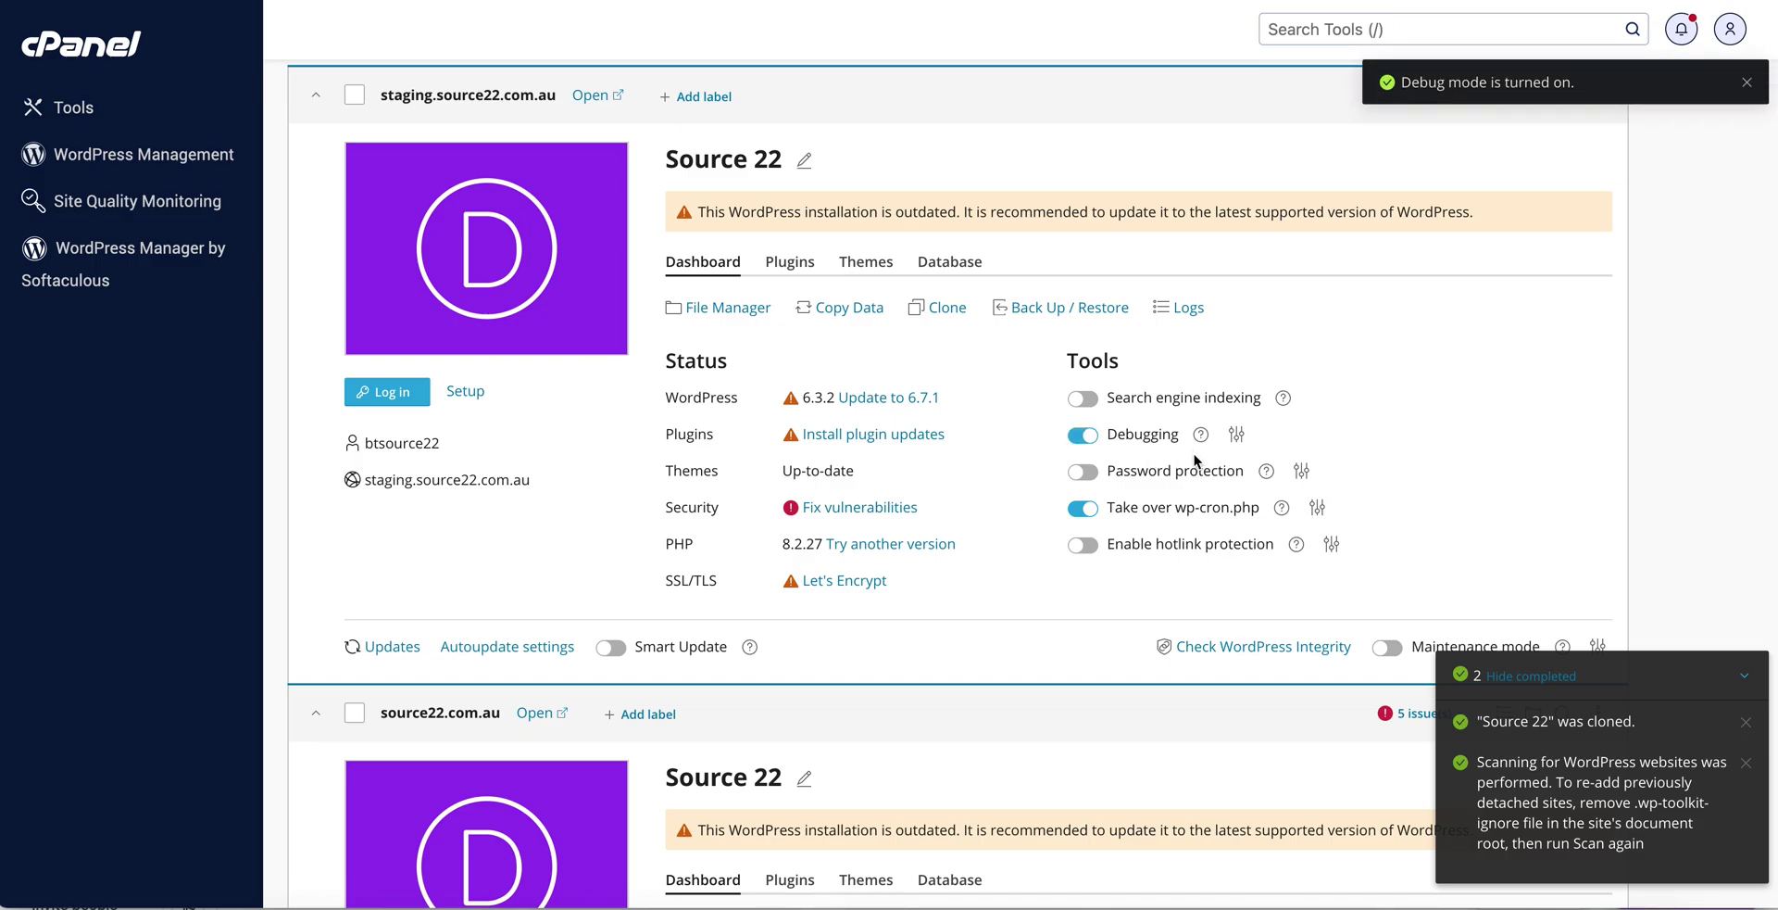
pyautogui.click(1096, 477)
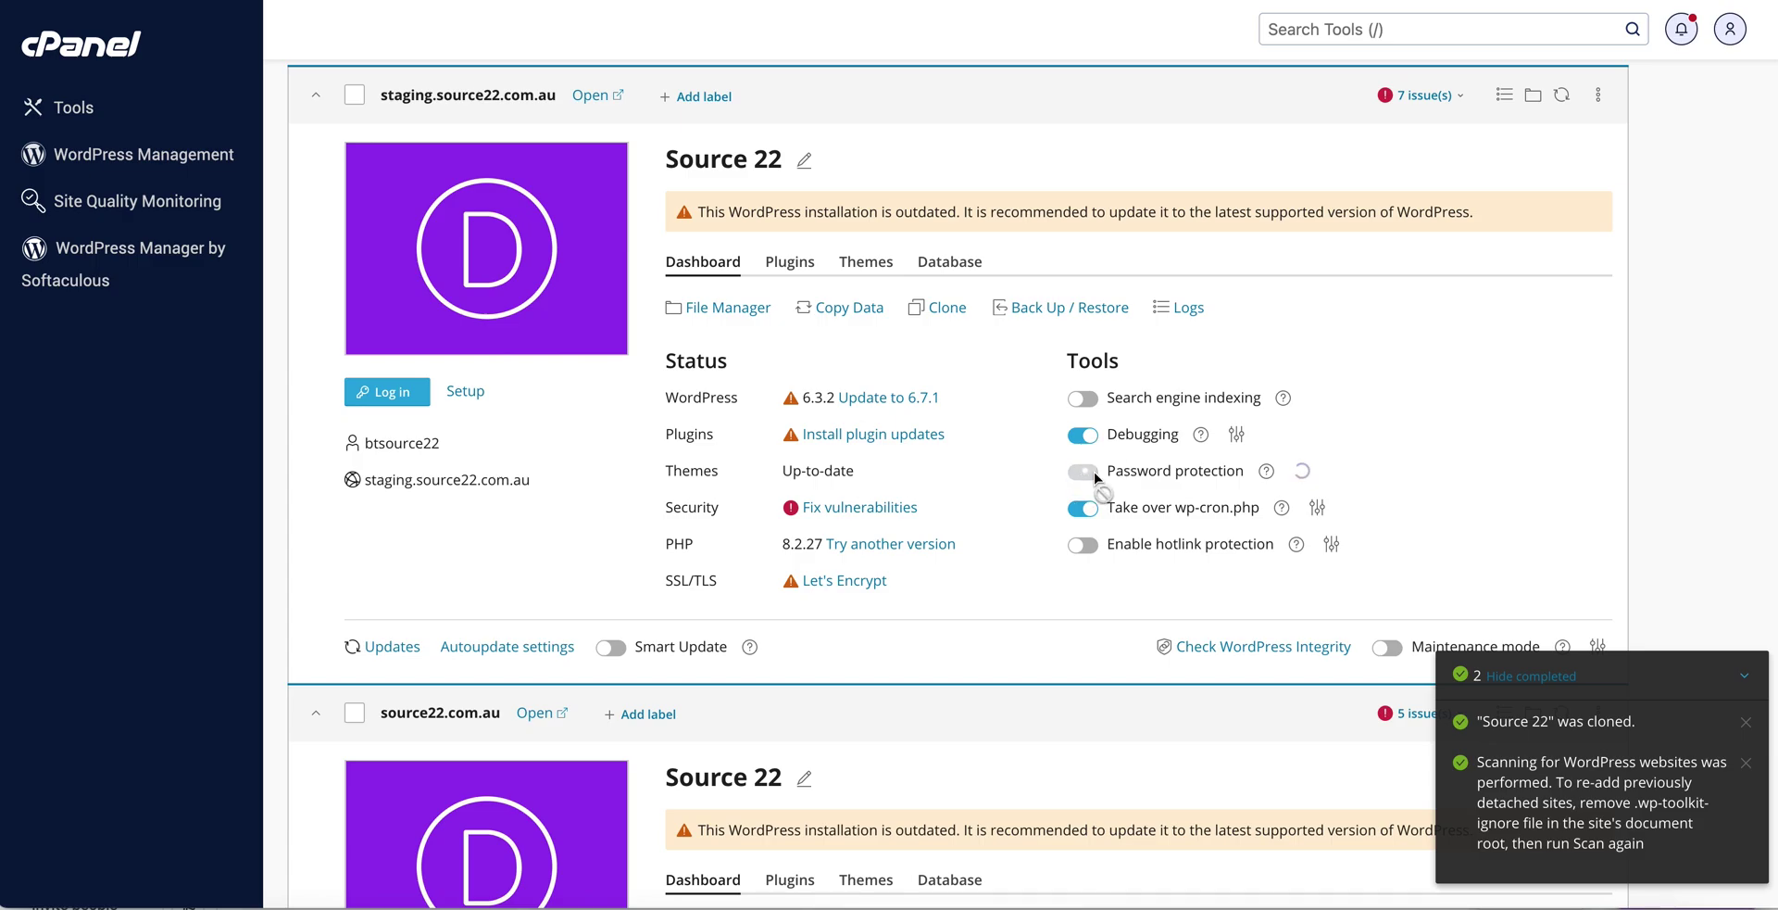
# - Protect the staging site with username 'developers' and a generated password, declining the browser save prompt
pyautogui.click(1019, 402)
pyautogui.write('de')
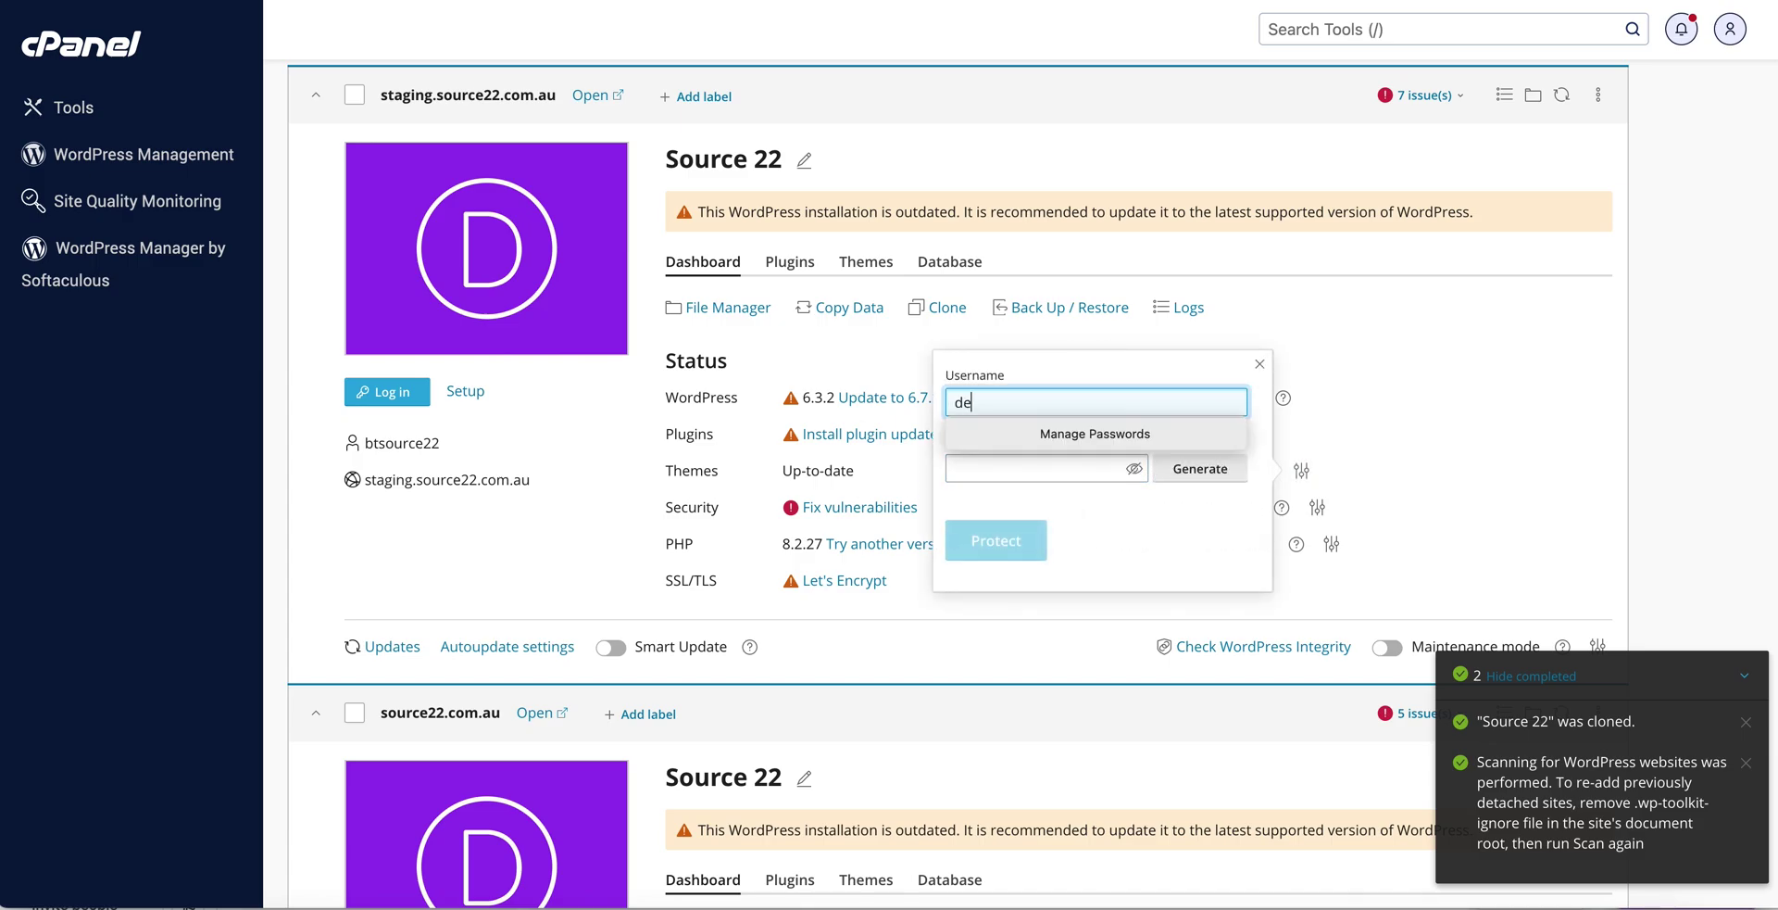
pyautogui.write('velopers')
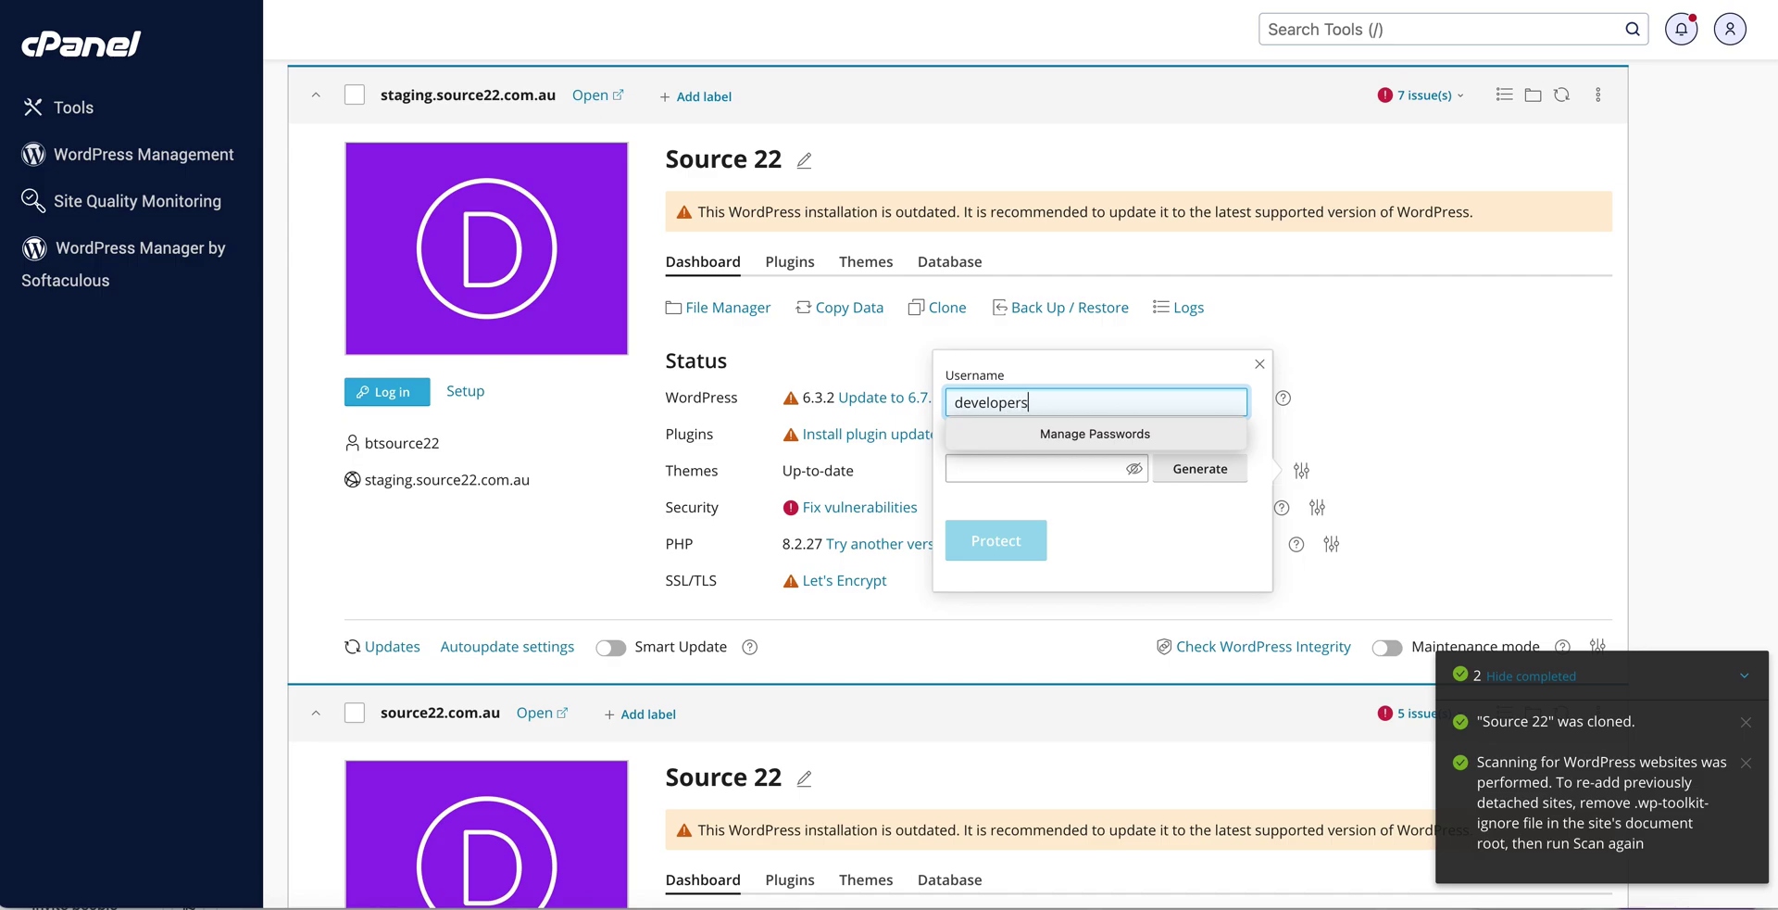
pyautogui.click(1192, 470)
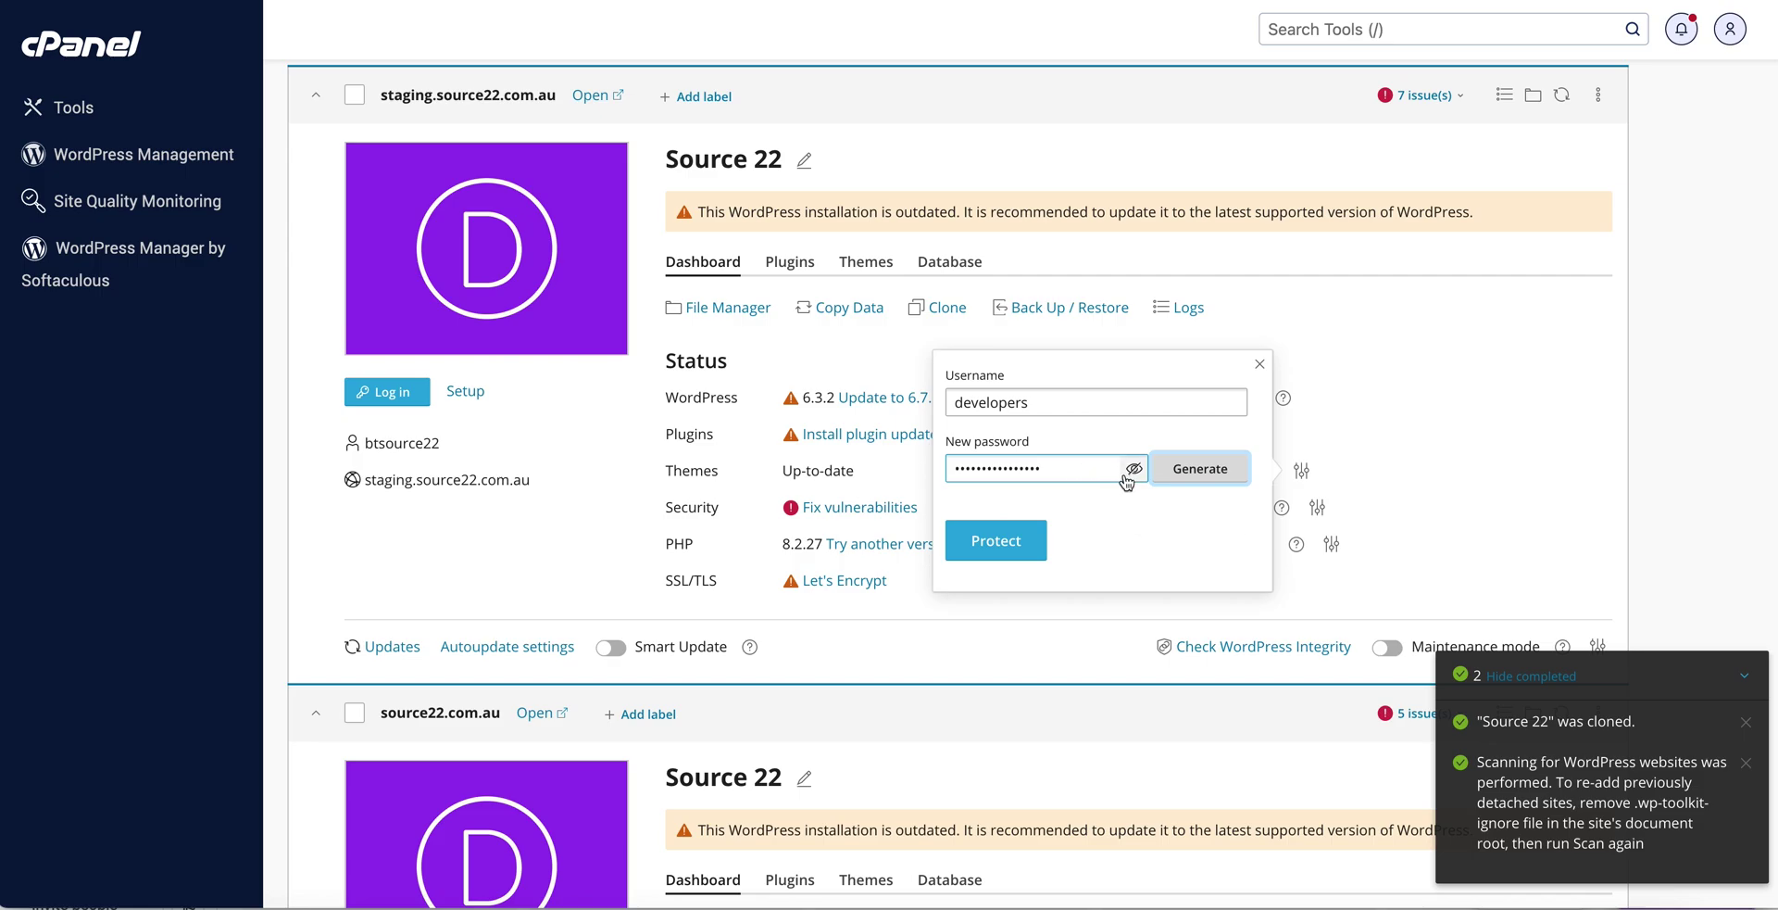
pyautogui.click(1012, 541)
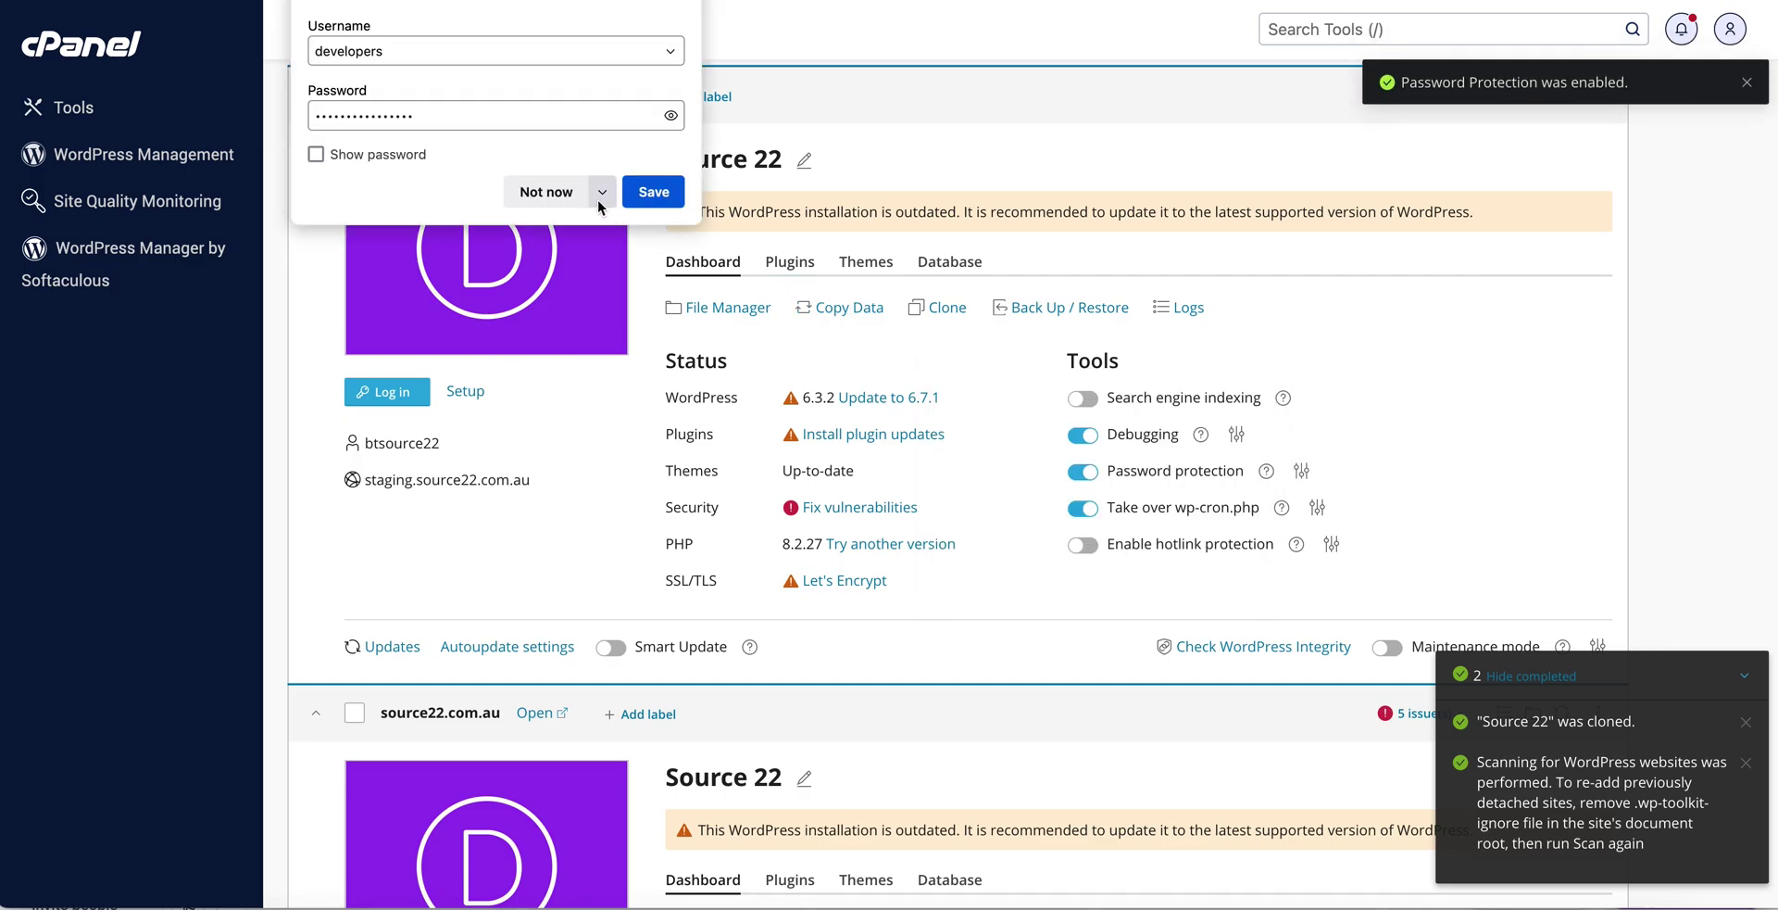
pyautogui.click(547, 192)
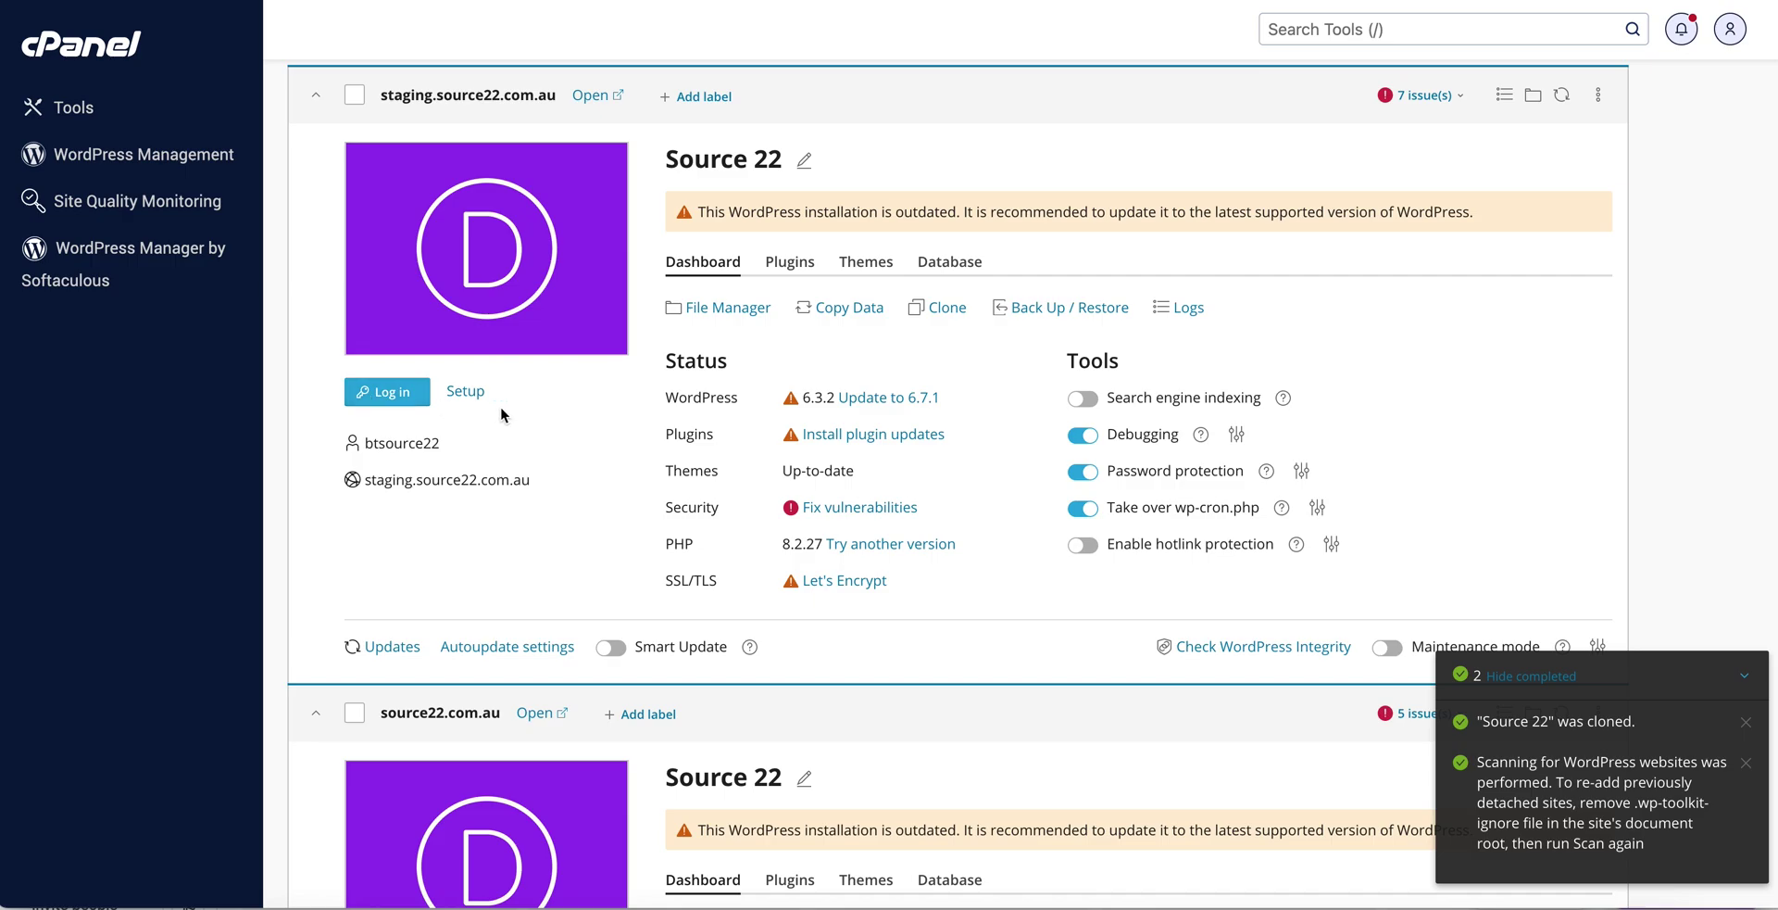
pyautogui.click(465, 391)
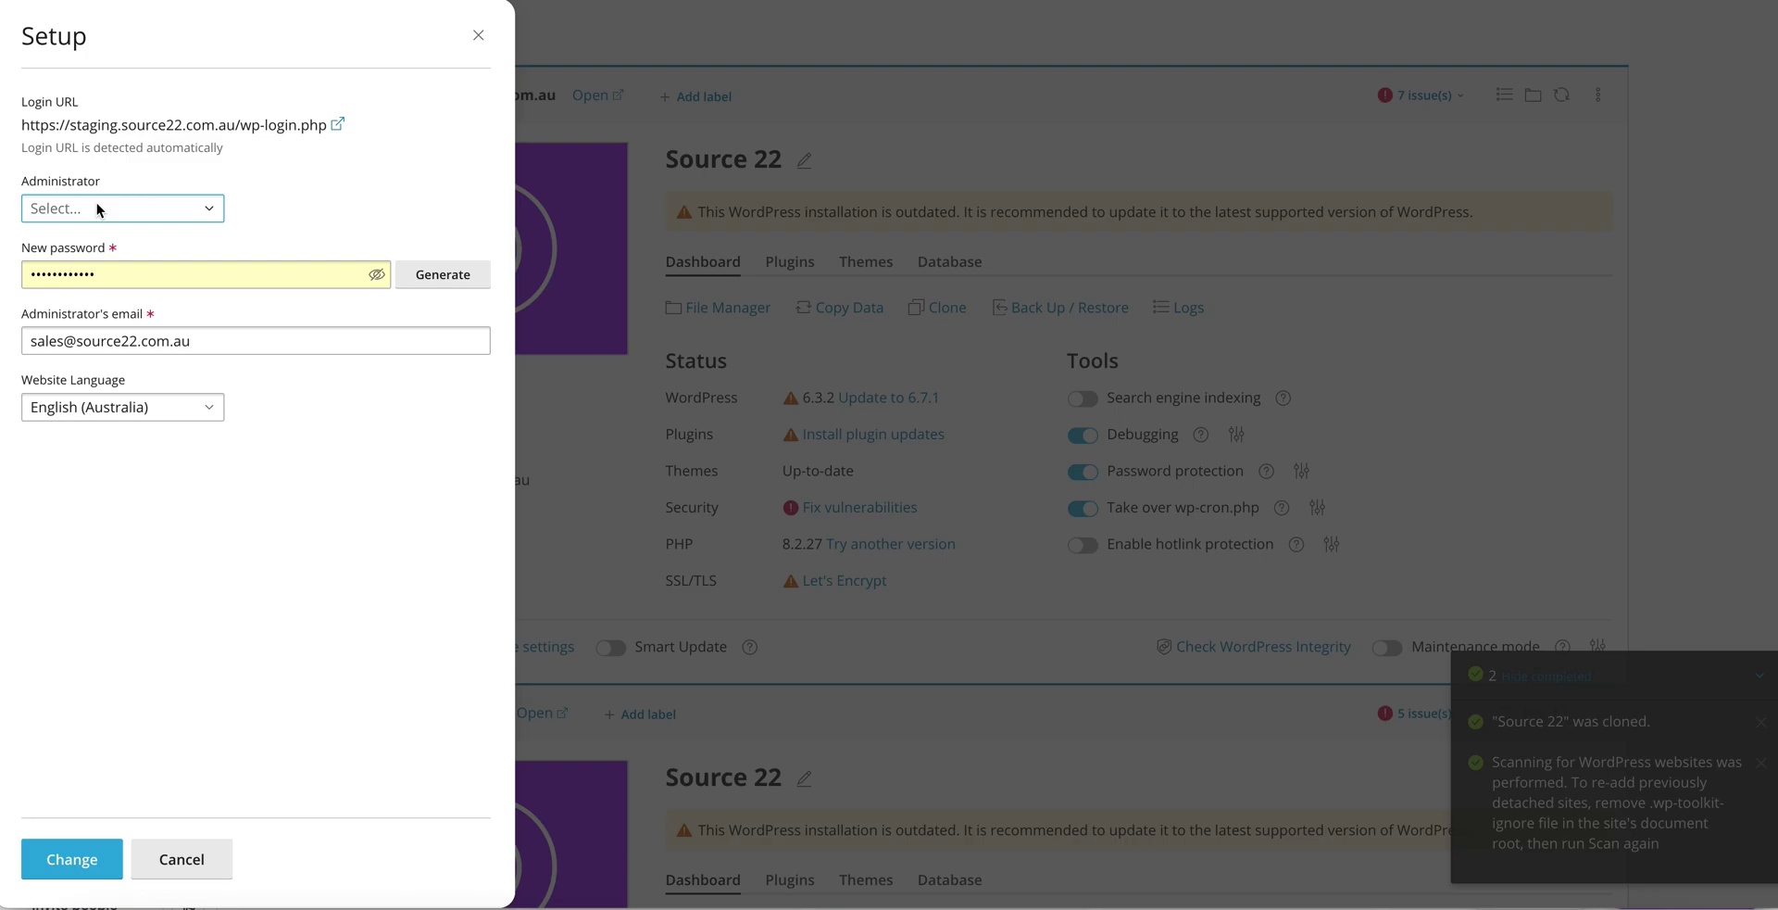
pyautogui.click(187, 211)
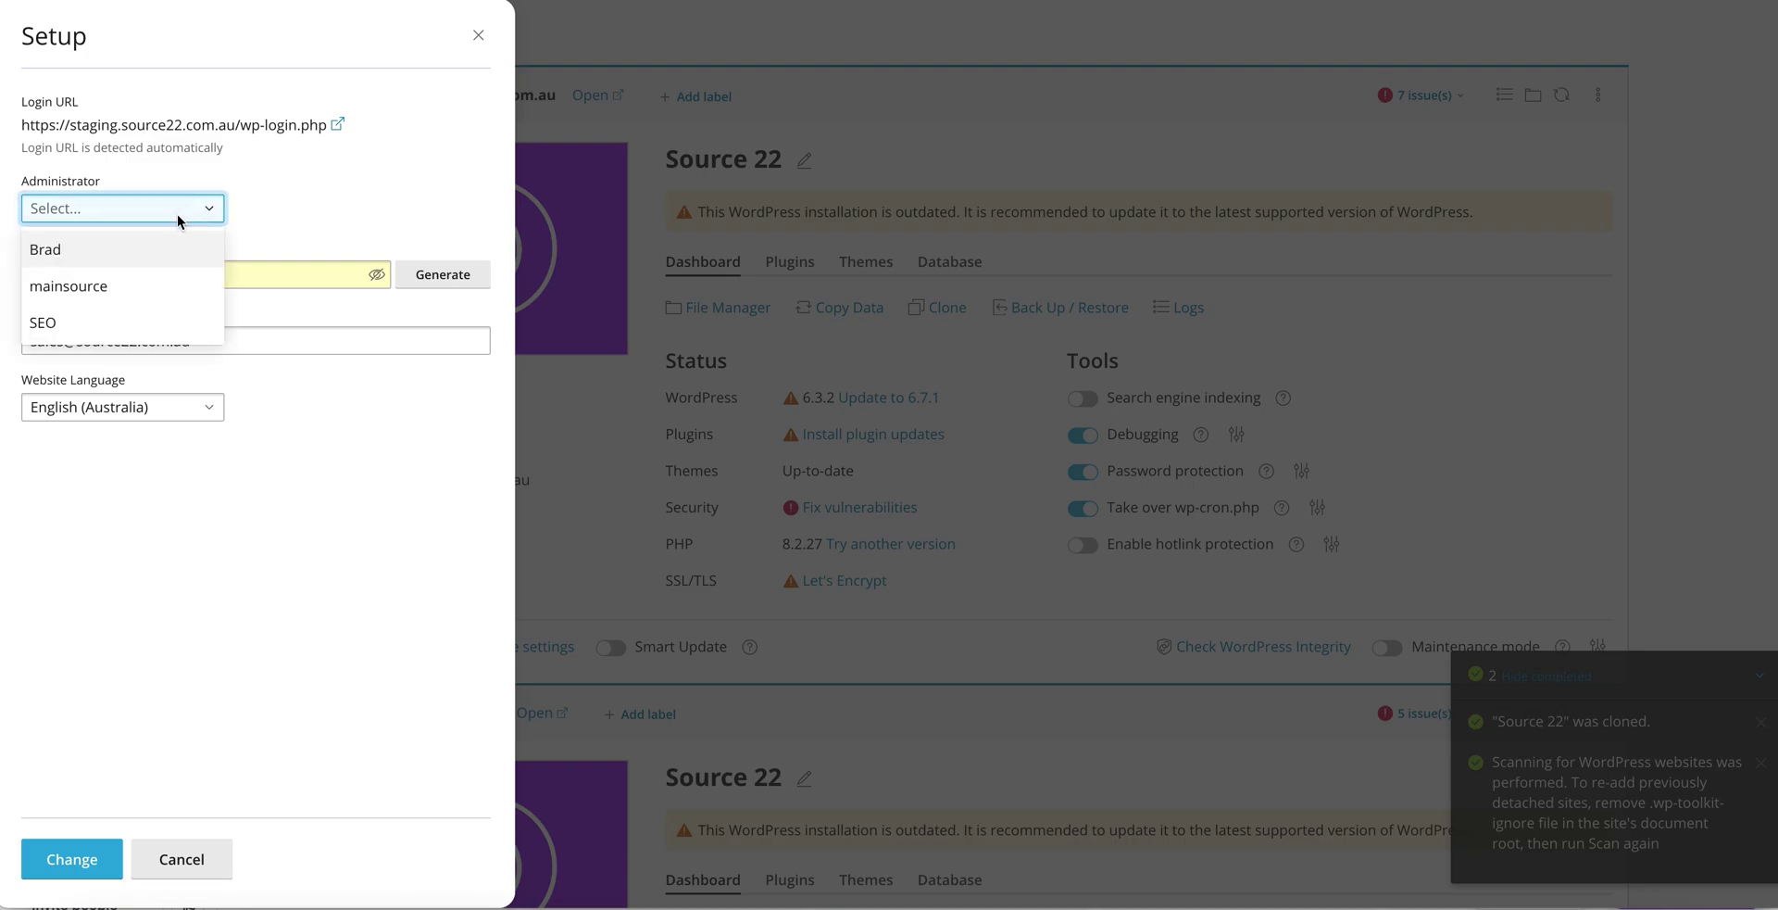
pyautogui.click(342, 175)
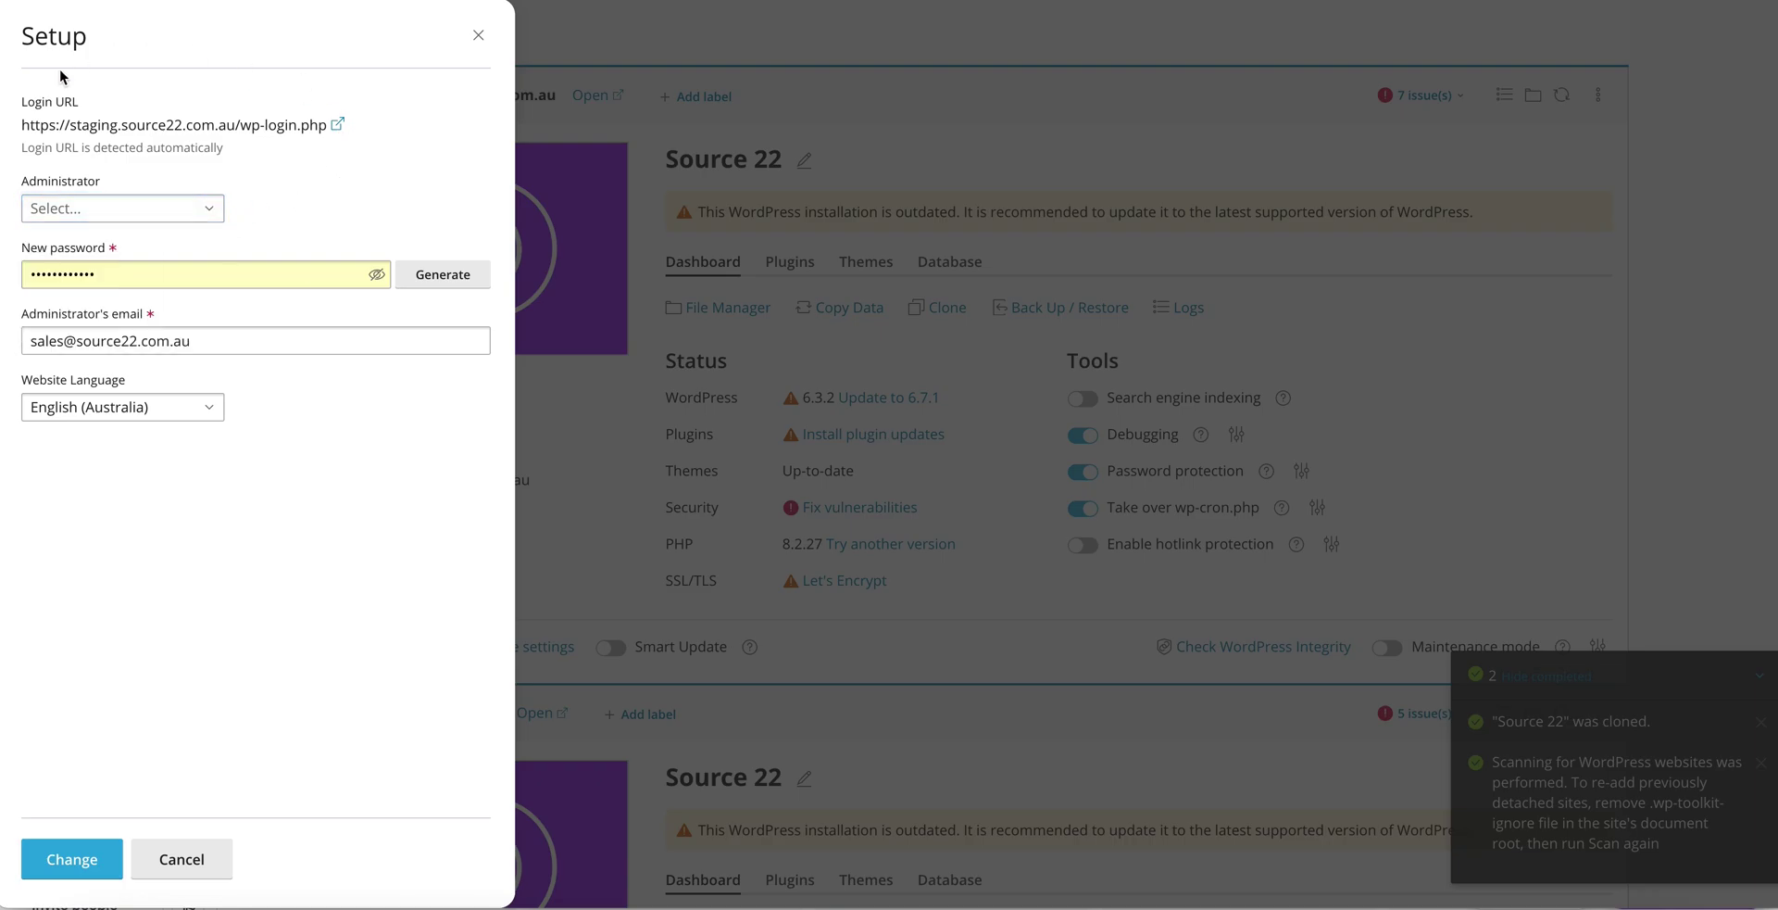
pyautogui.click(479, 38)
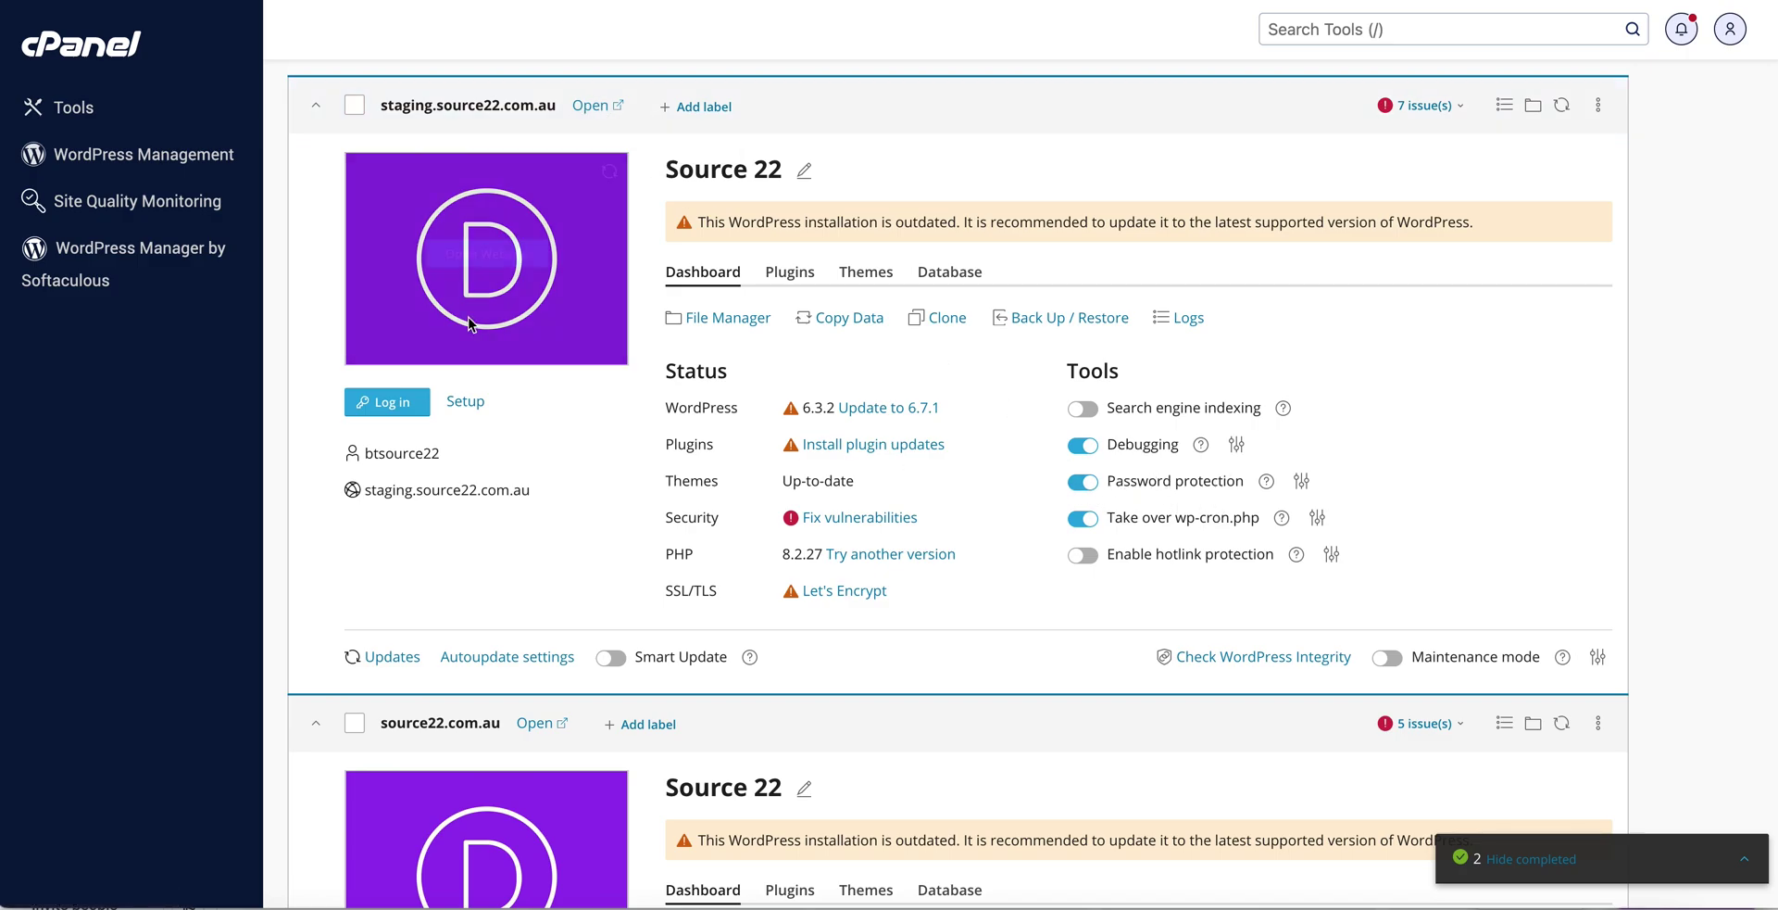
pyautogui.moveTo(461, 283)
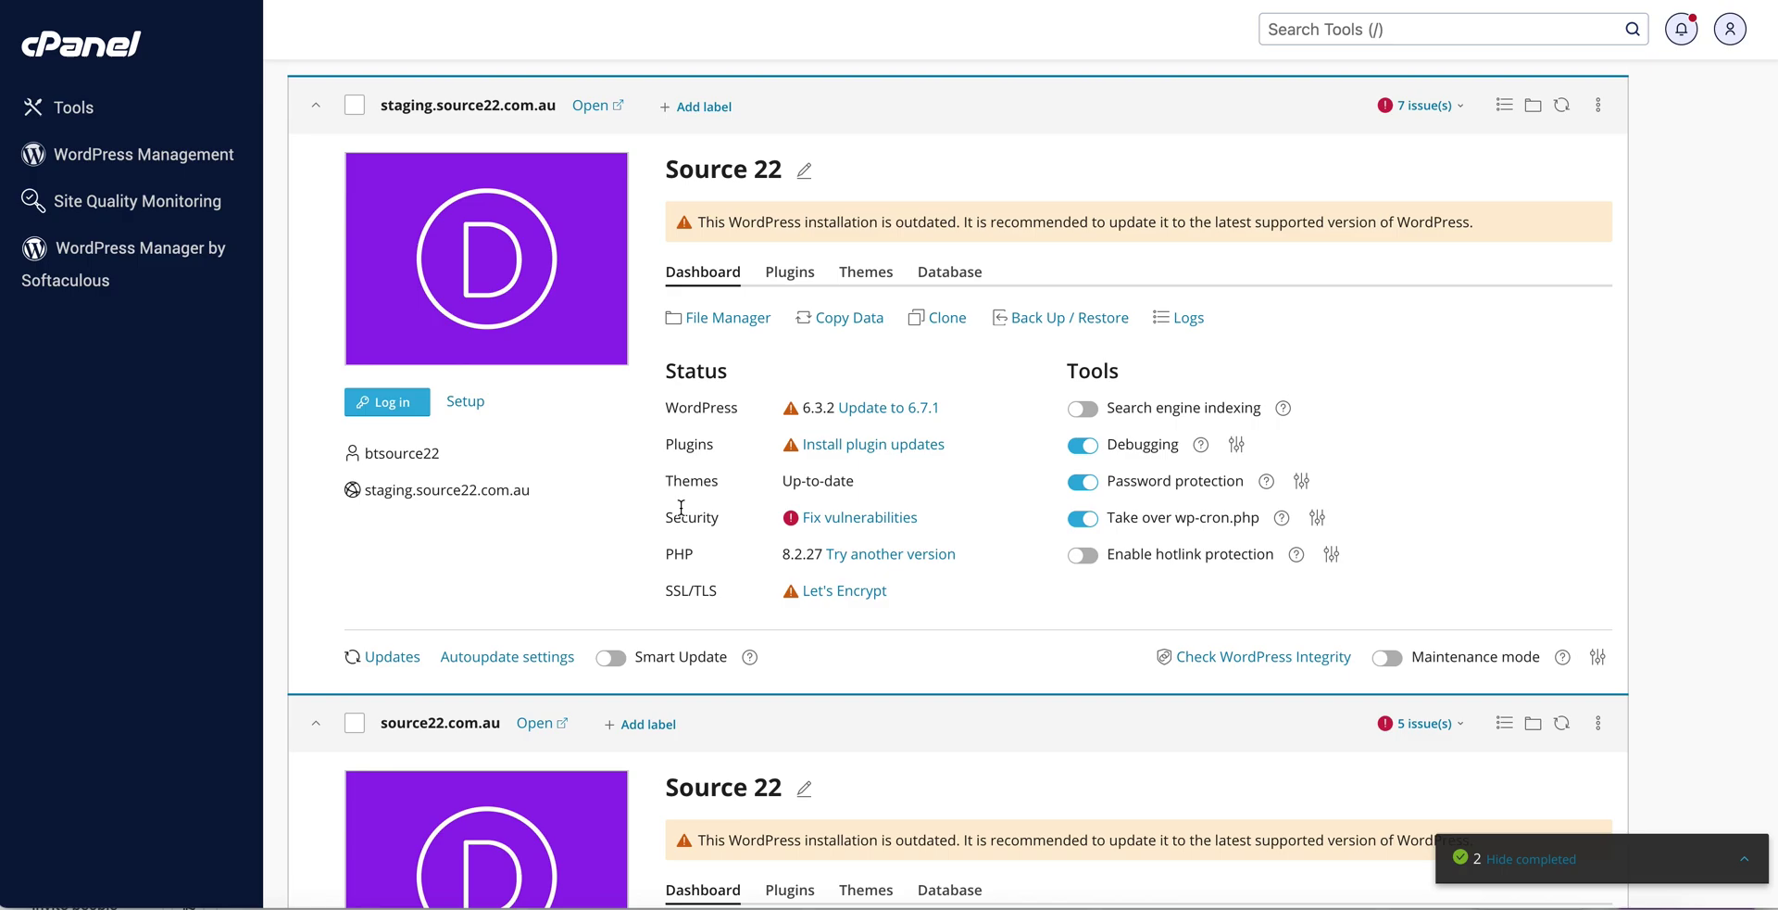